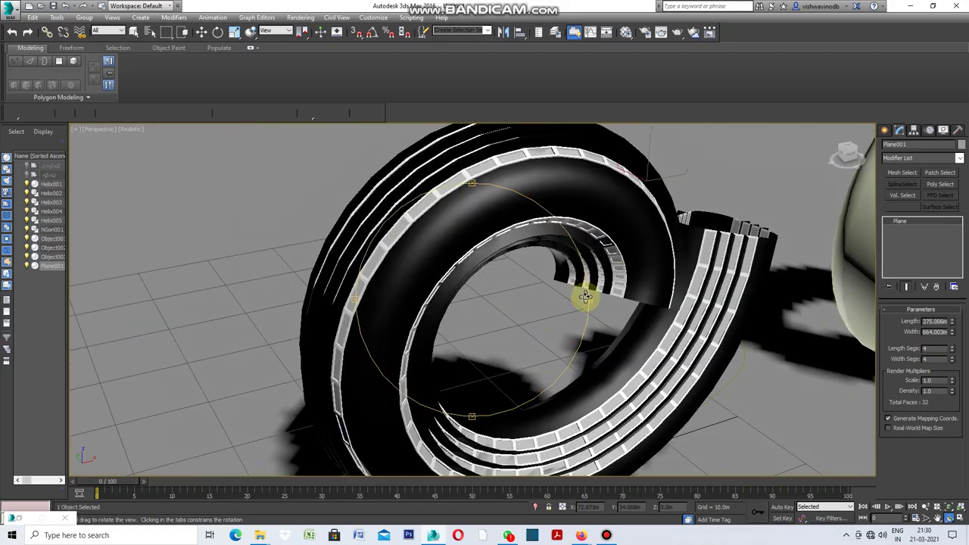
Orbit the view, select the plain cream spiral Helix003 beside the striped one, and zoom in.
mouse_move(584, 294)
mouse_down()
mouse_move(568, 309)
mouse_move(580, 298)
mouse_move(570, 296)
mouse_up()
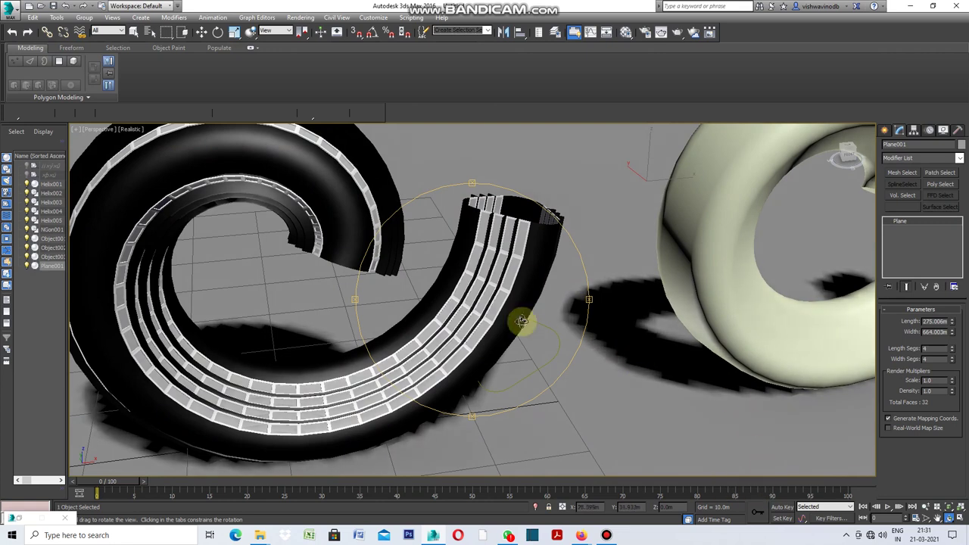
right_click(581, 338)
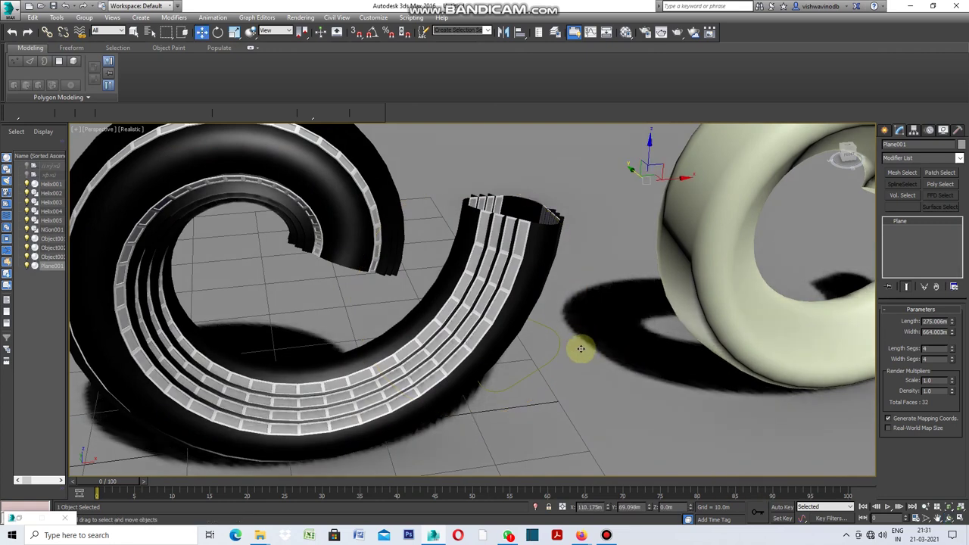
key(shift+z)
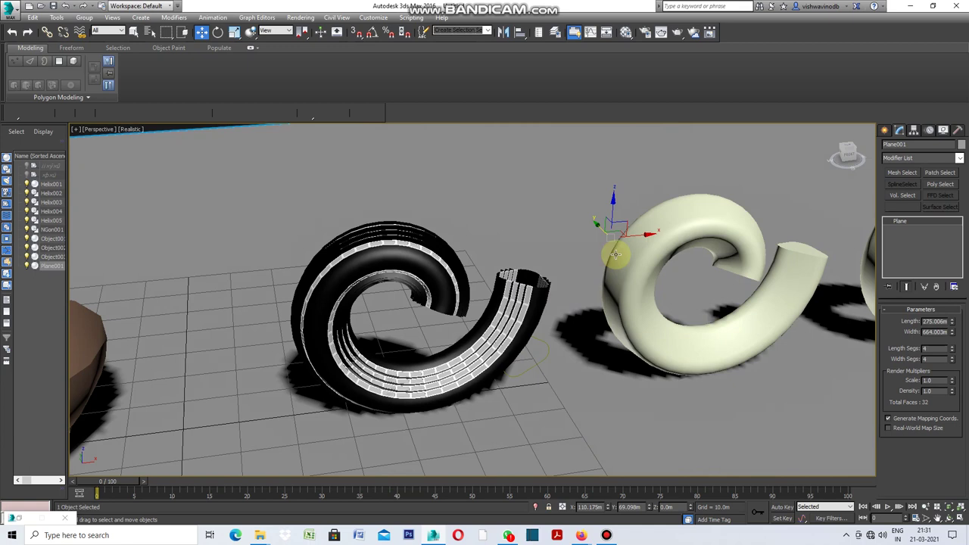
click(509, 326)
scroll(508, 325, down, 3)
scroll(509, 326, down, 2)
click(602, 327)
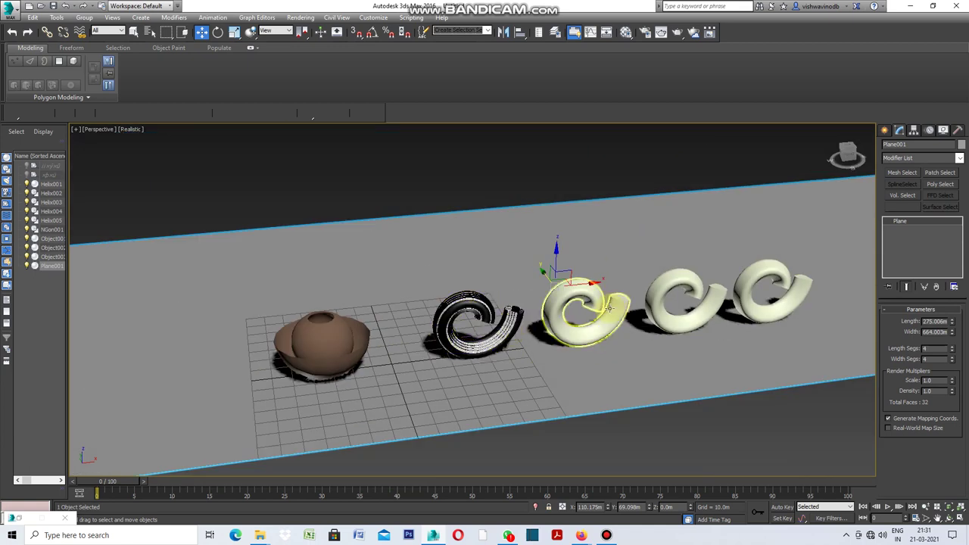
scroll(602, 327, up, 5)
scroll(572, 352, up, 3)
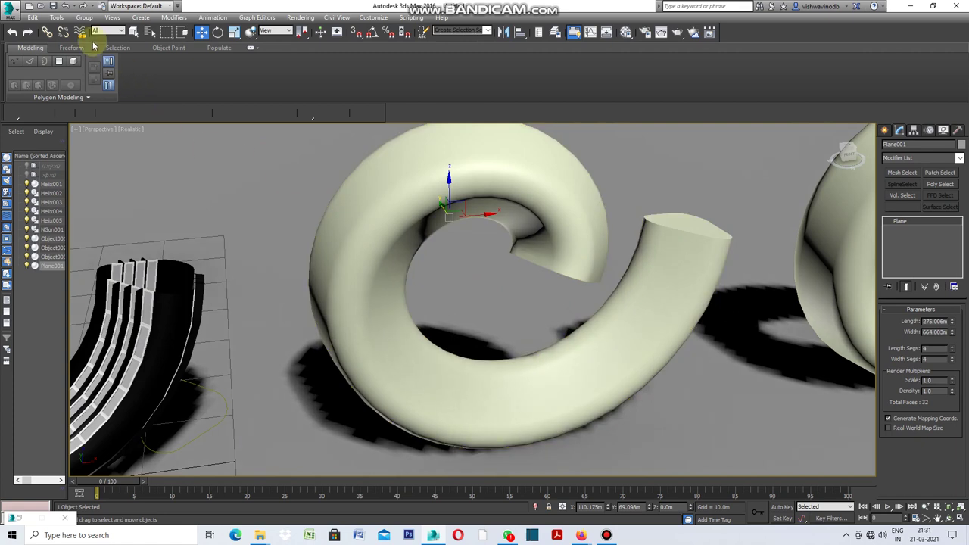
Convert the cream spiral Helix003 from a sweep into an Editable Poly.
click(133, 32)
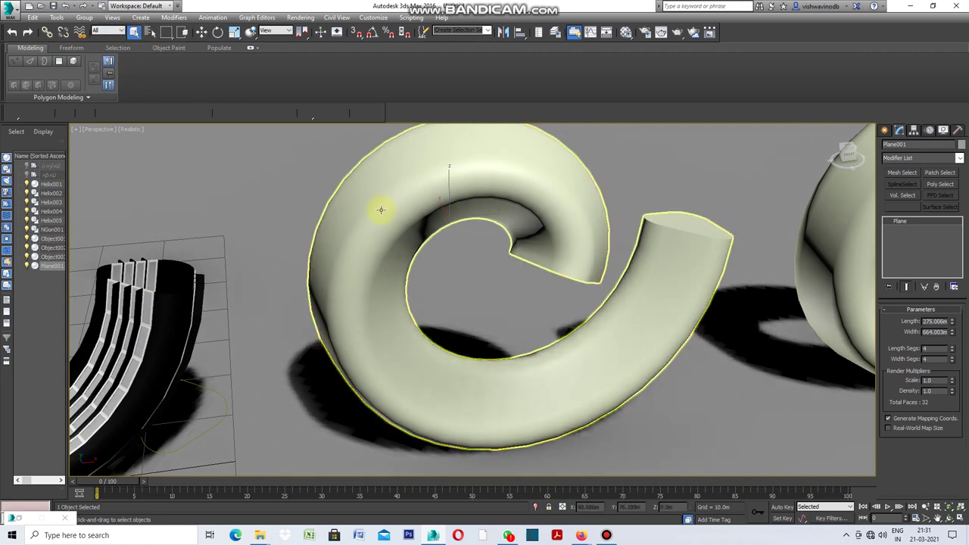
click(379, 210)
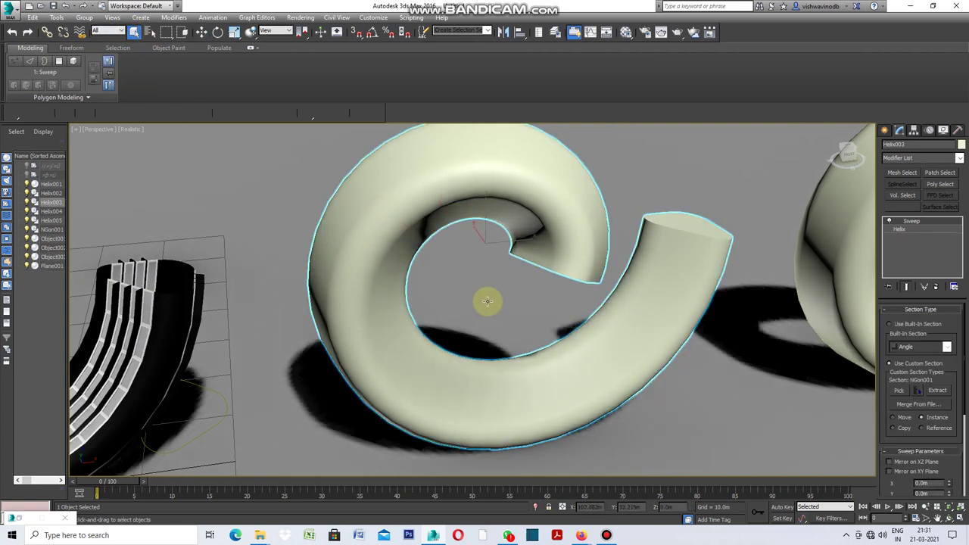
right_click(487, 301)
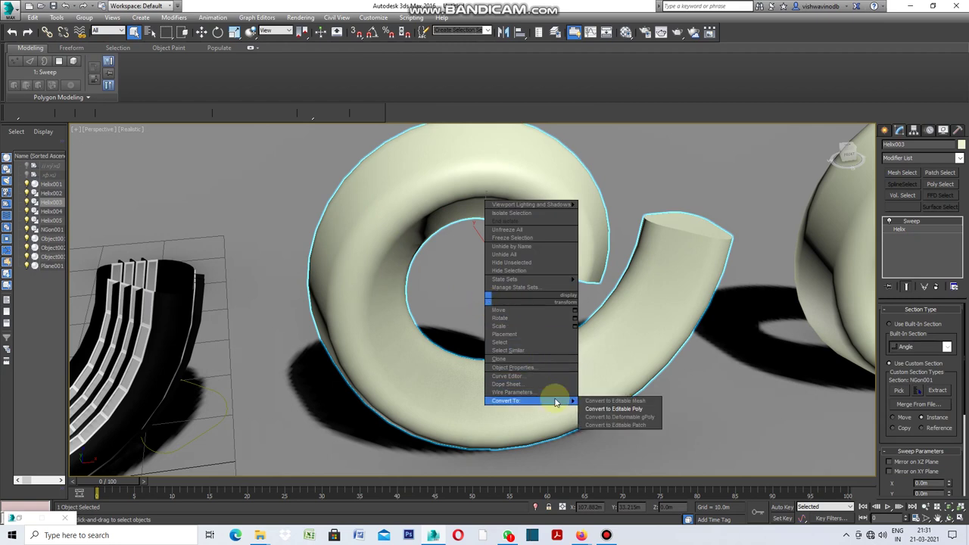
click(603, 410)
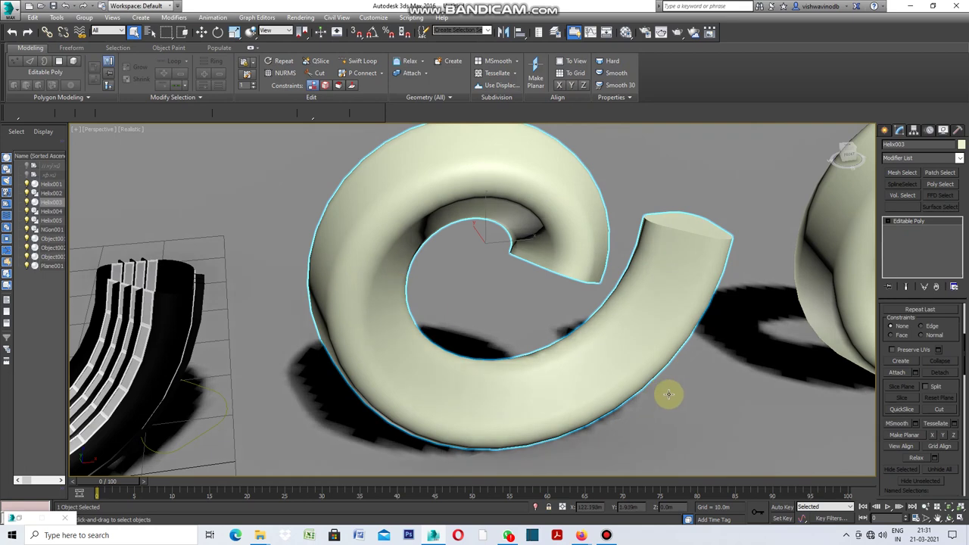
drag(964, 363, 965, 310)
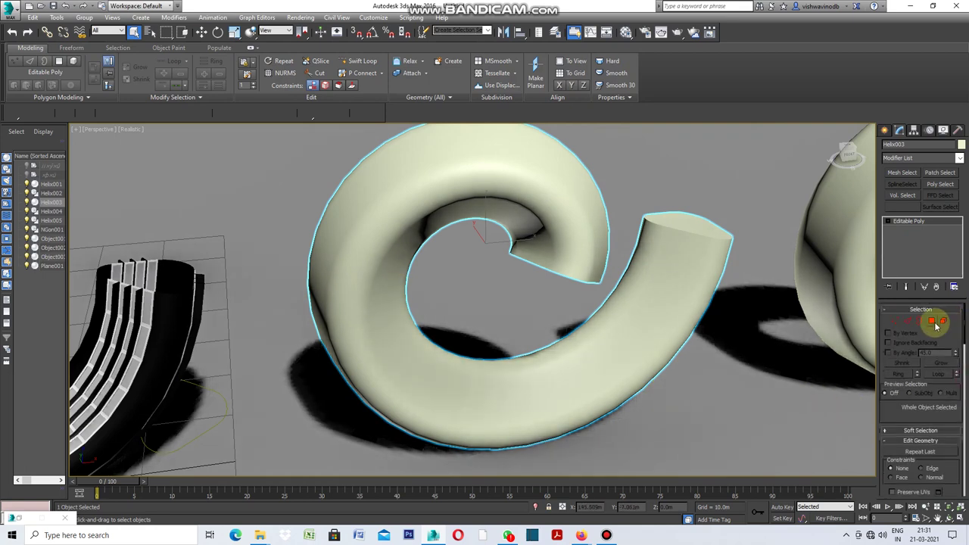
In Polygon mode, delete the end-cap polygon at the tube's outer end.
click(933, 321)
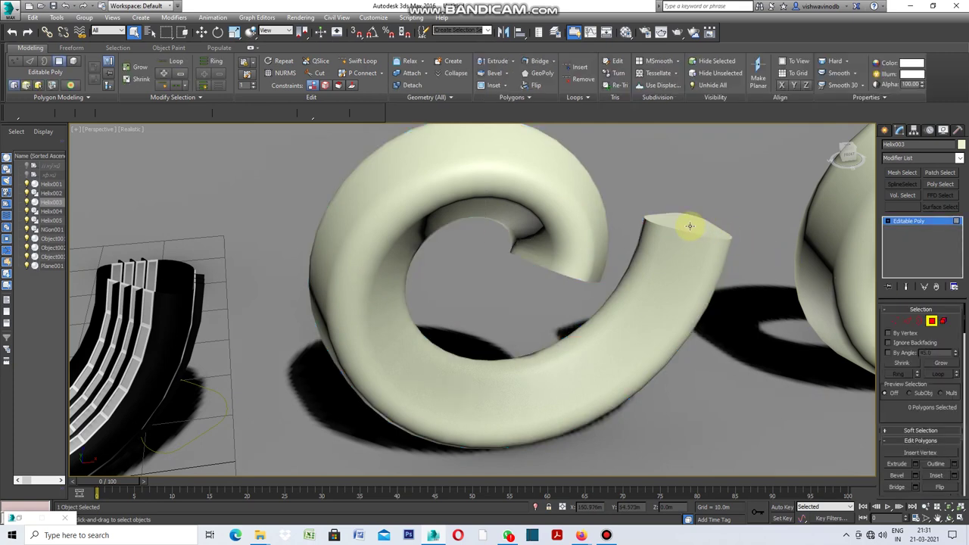
click(690, 225)
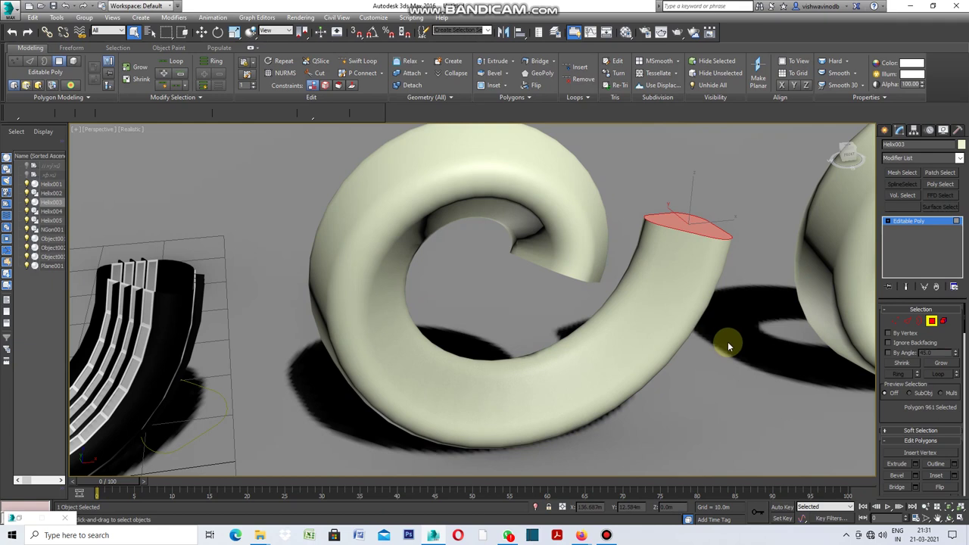
key(Delete)
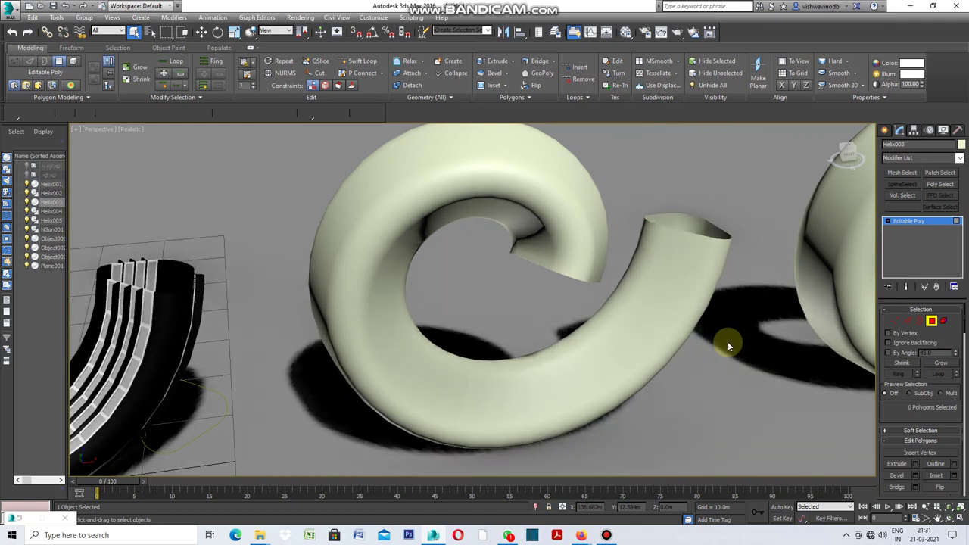
Orbit around, delete the inner end-cap polygon, and inspect both open ends.
click(950, 519)
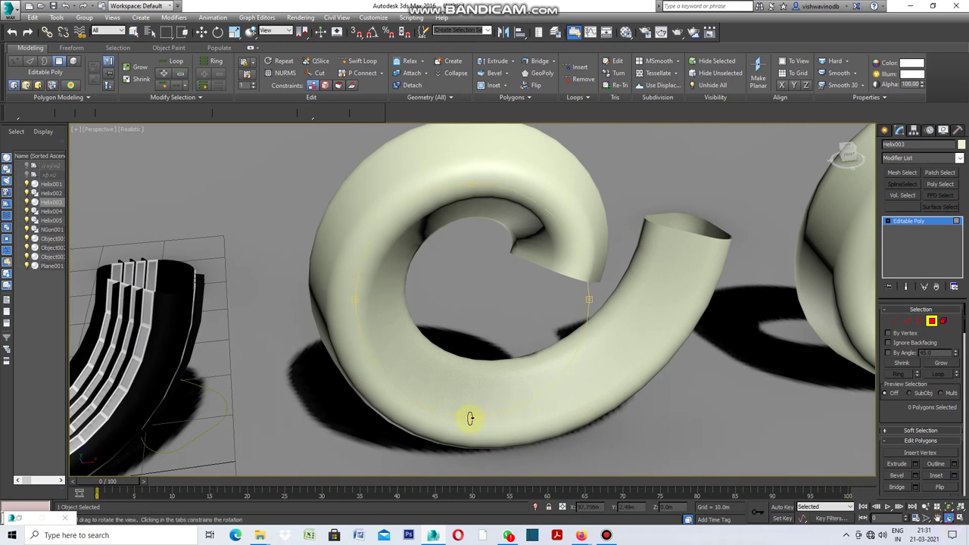
drag(468, 420, 477, 403)
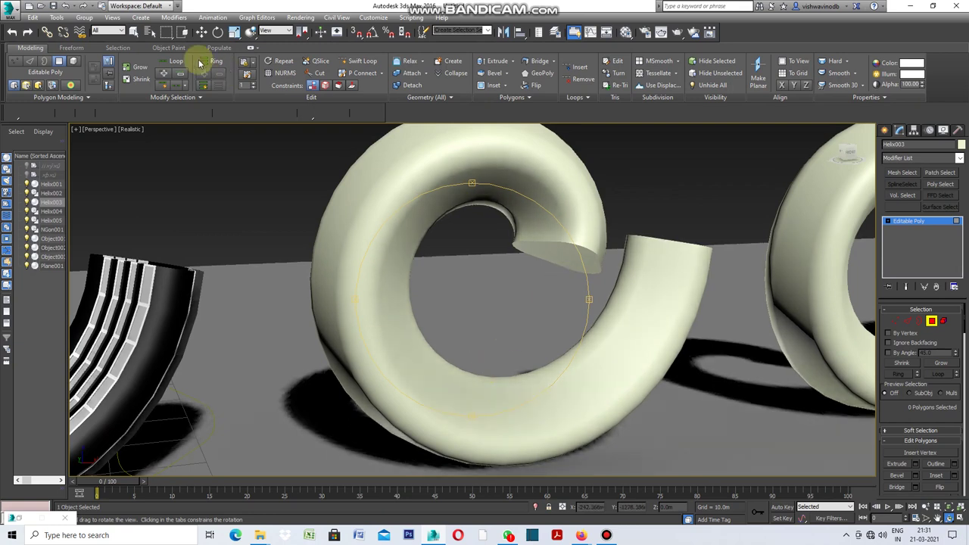
click(134, 33)
click(551, 251)
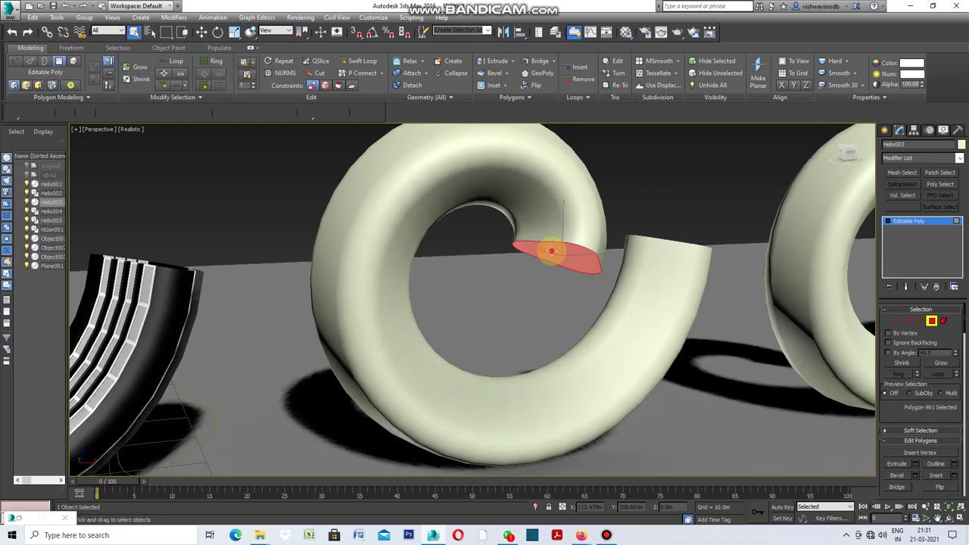
key(Delete)
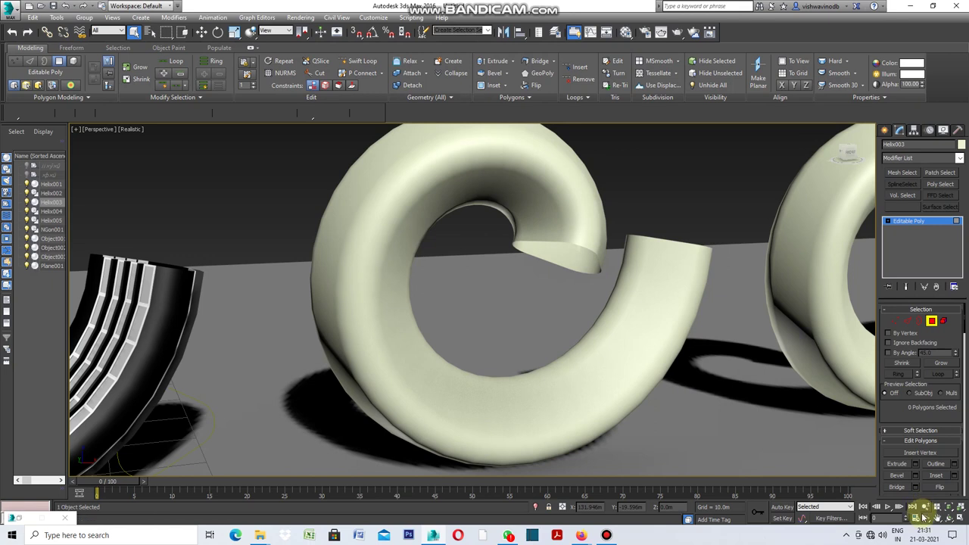
click(949, 520)
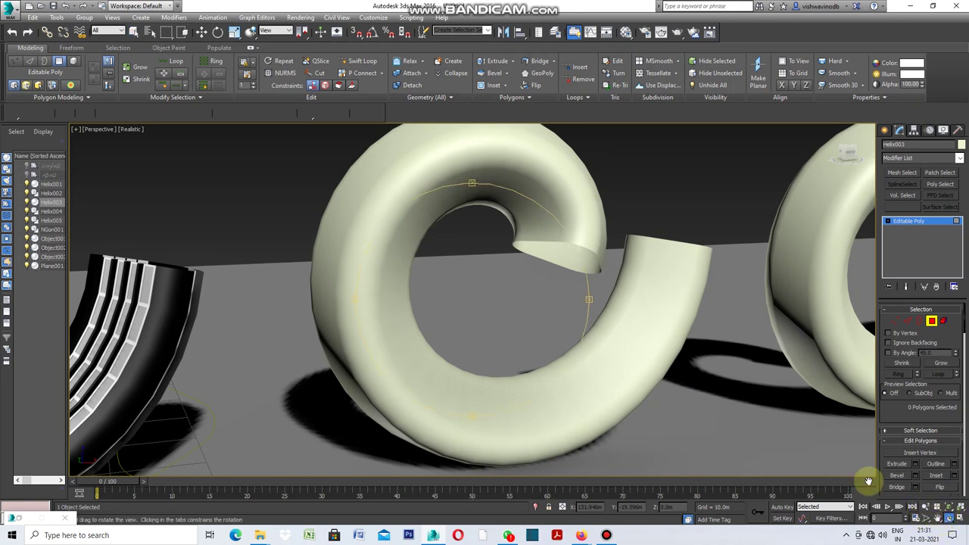
mouse_move(475, 188)
mouse_down()
mouse_move(466, 223)
mouse_move(560, 281)
mouse_move(499, 329)
mouse_move(580, 319)
mouse_move(522, 313)
mouse_up()
right_click(522, 313)
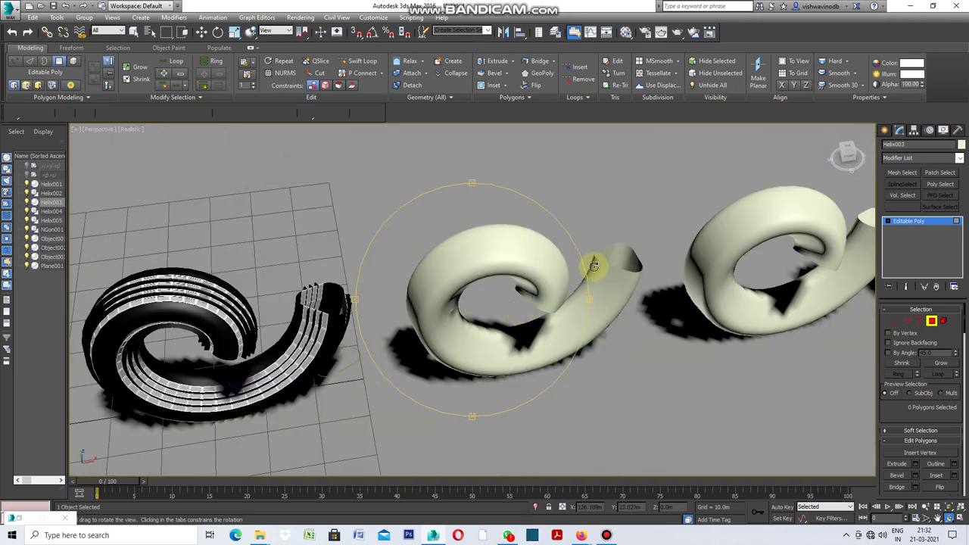
drag(594, 263, 573, 248)
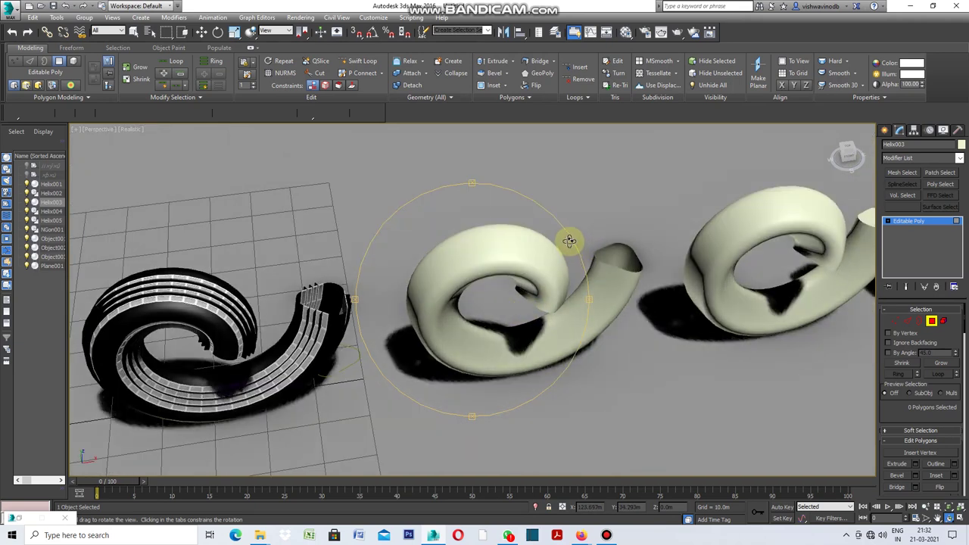
scroll(564, 231, up, 3)
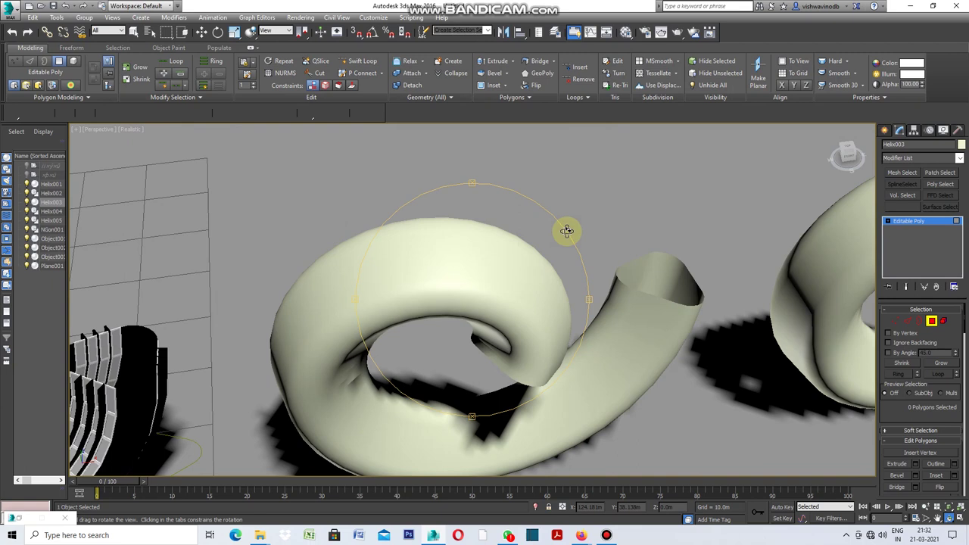
right_click(639, 342)
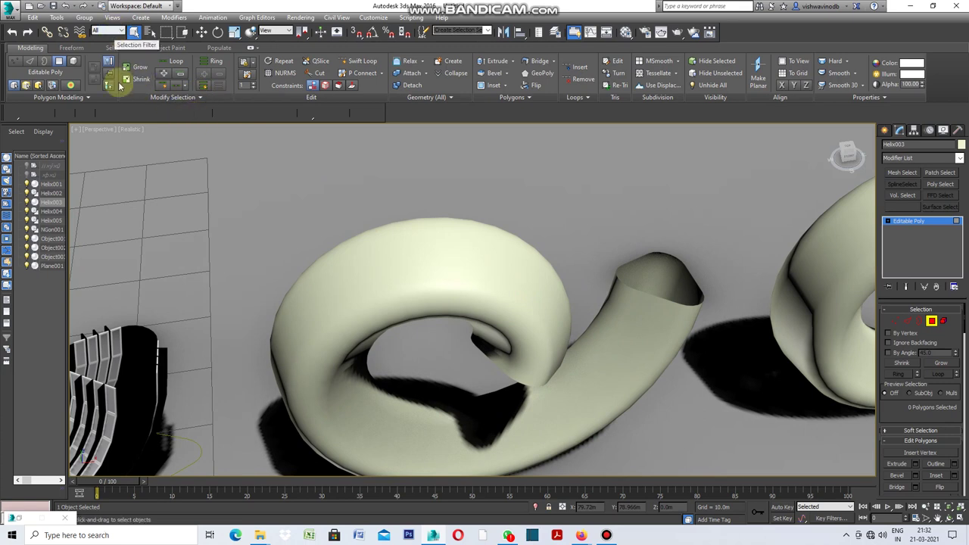
Show edged faces in the viewport and enter Edge sub-object mode.
click(131, 130)
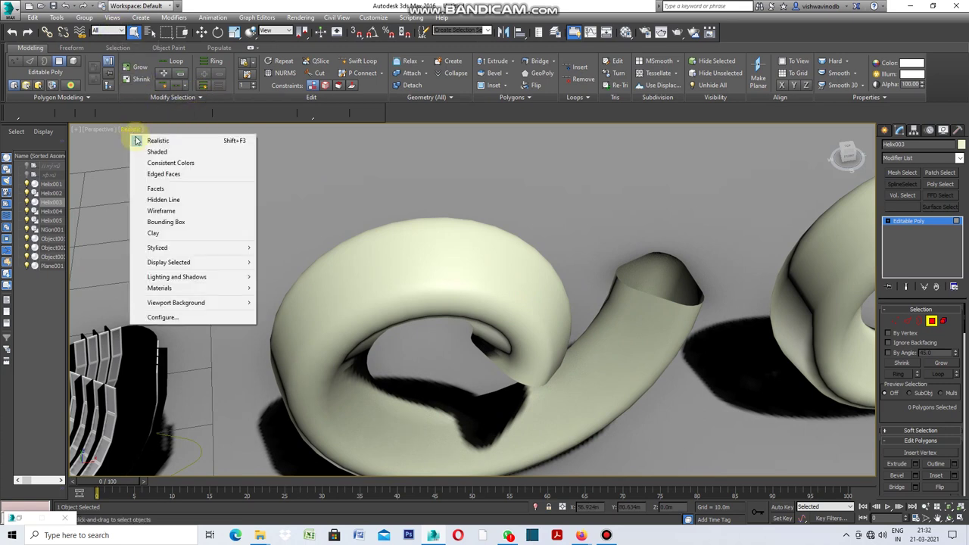
click(169, 175)
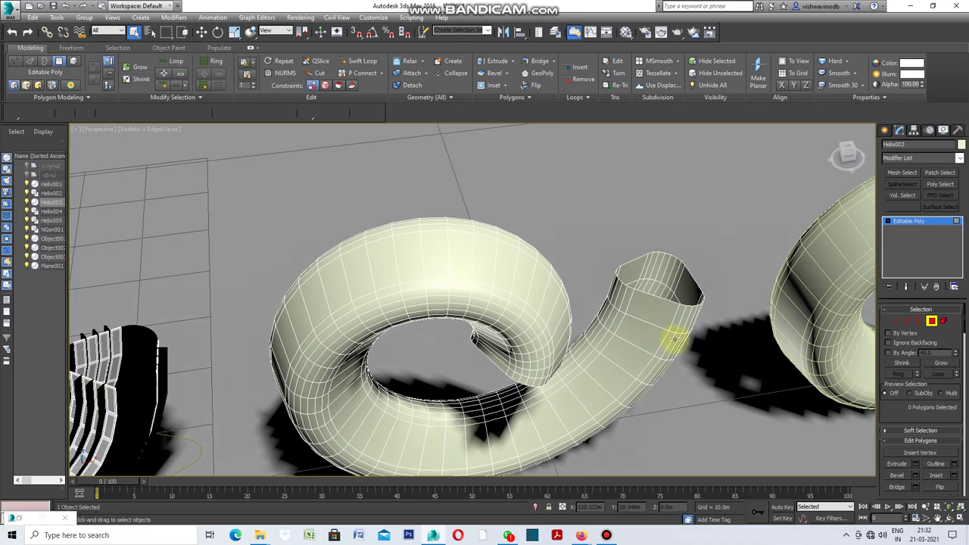
click(908, 323)
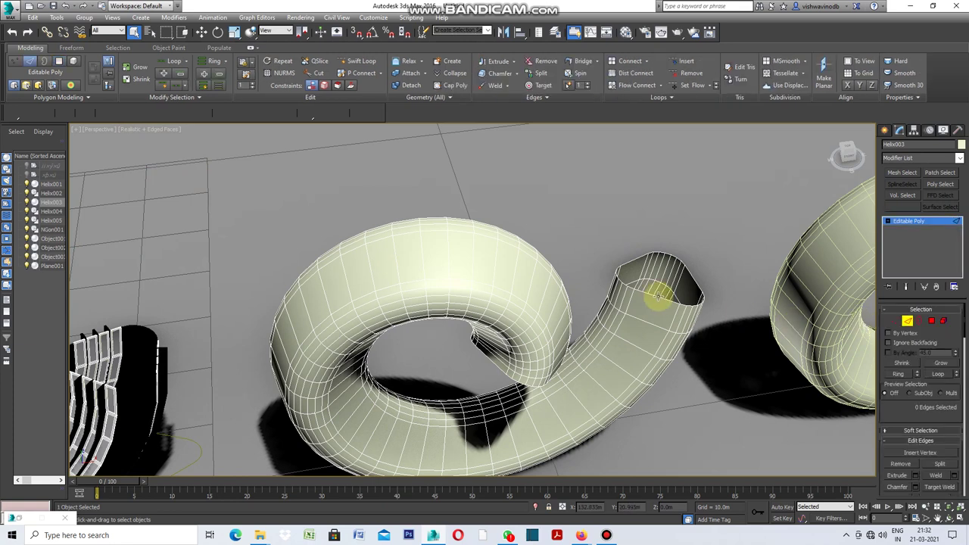
Grow a rim edge into a 123-edge ring across the tube and convert it to polygons.
ctrl+click(694, 282)
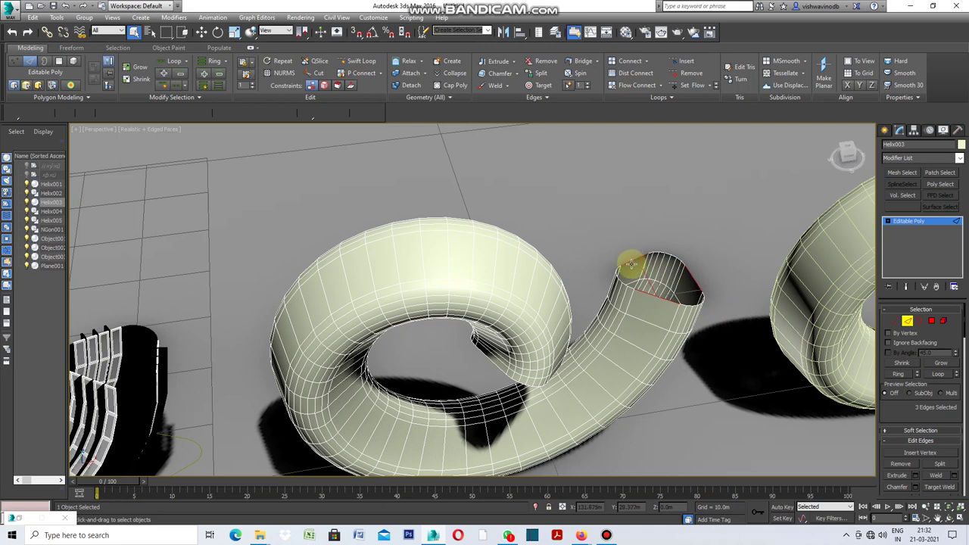
click(897, 375)
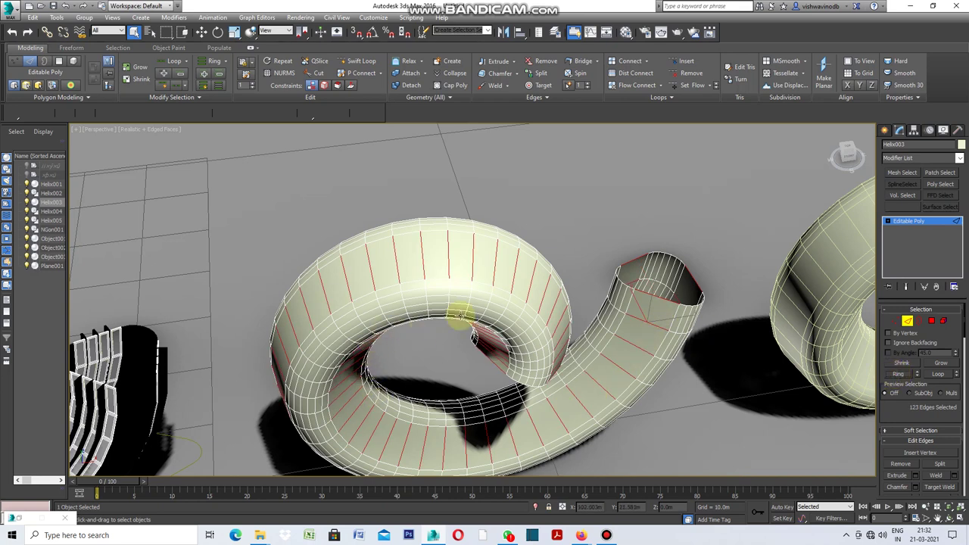
click(948, 518)
mouse_move(361, 267)
mouse_down()
mouse_move(427, 289)
mouse_move(472, 281)
mouse_move(485, 264)
mouse_move(431, 271)
mouse_move(366, 252)
mouse_up()
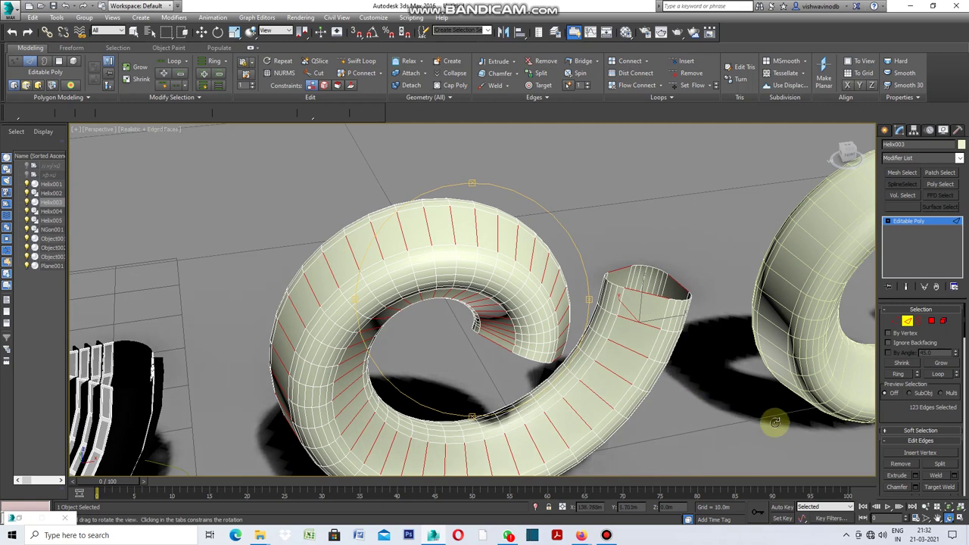
click(932, 322)
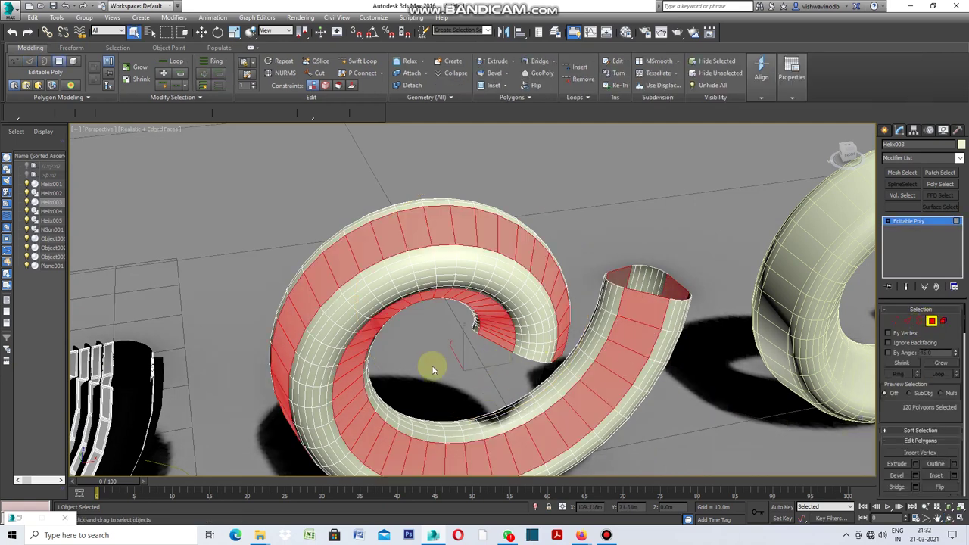
Orbit around the helix to inspect the selected 120-face strip from several angles.
click(946, 521)
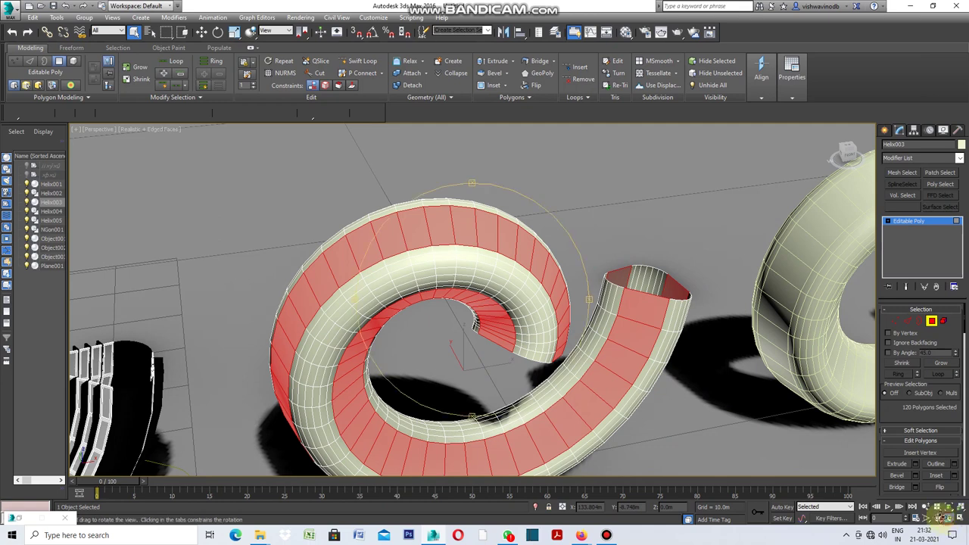
mouse_move(366, 282)
mouse_down()
mouse_move(445, 318)
mouse_move(482, 293)
mouse_up()
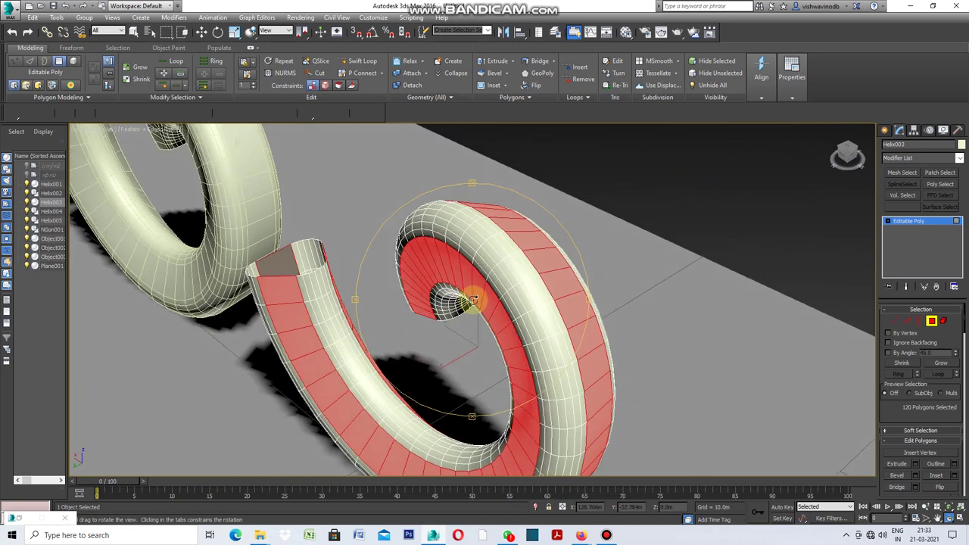
drag(482, 293, 490, 274)
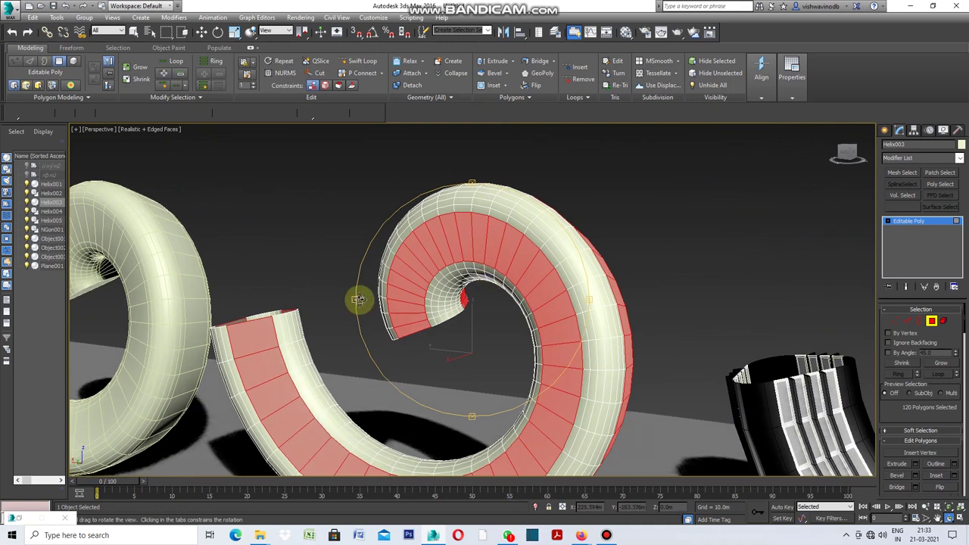
drag(358, 300, 428, 296)
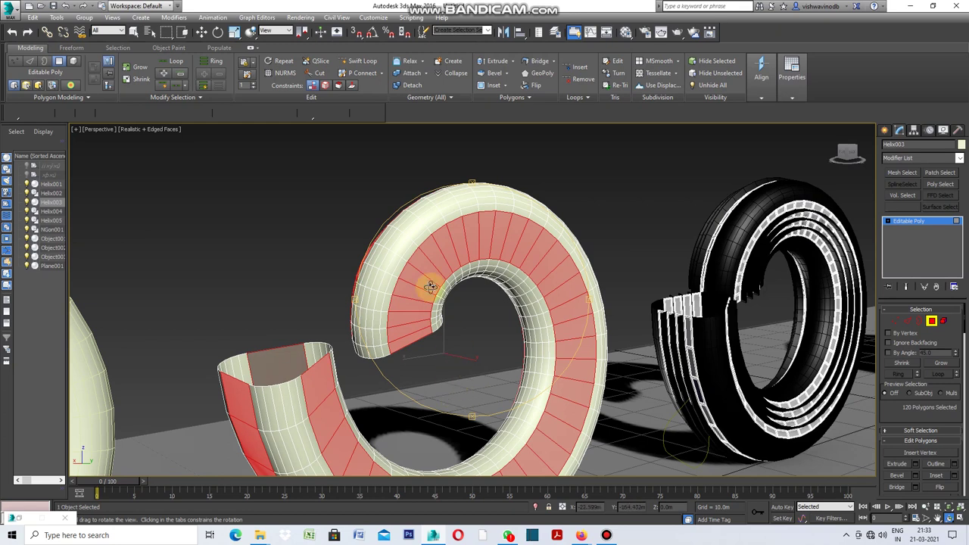
drag(427, 201, 439, 216)
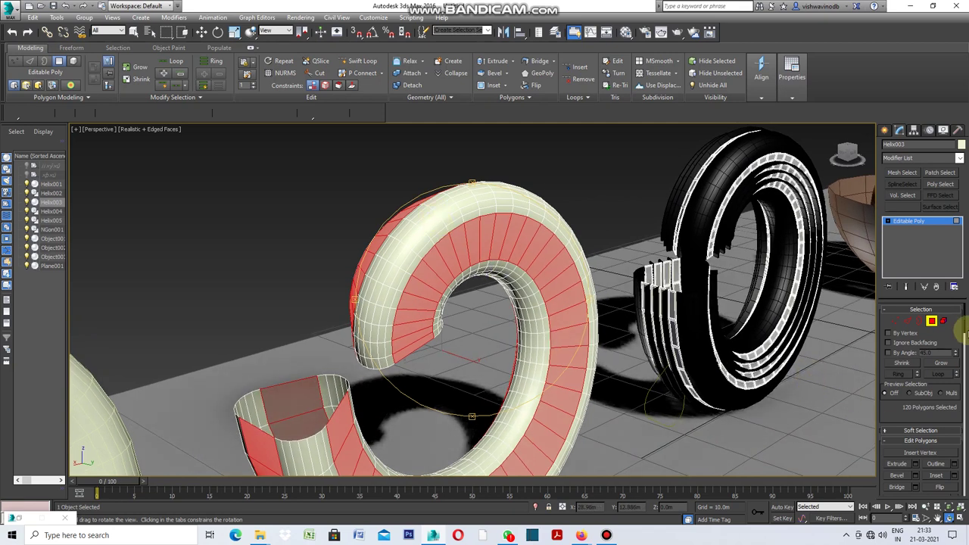
drag(966, 324, 966, 342)
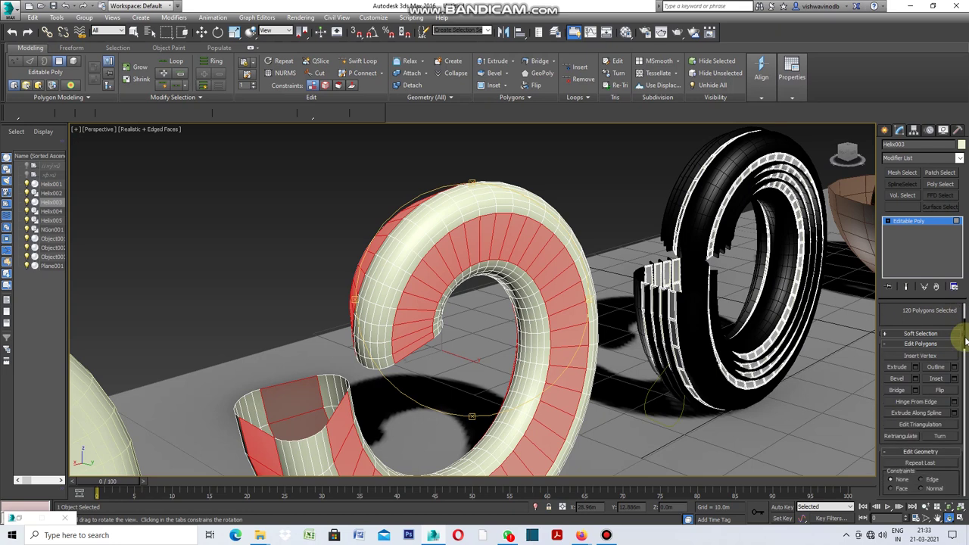
drag(966, 342, 966, 344)
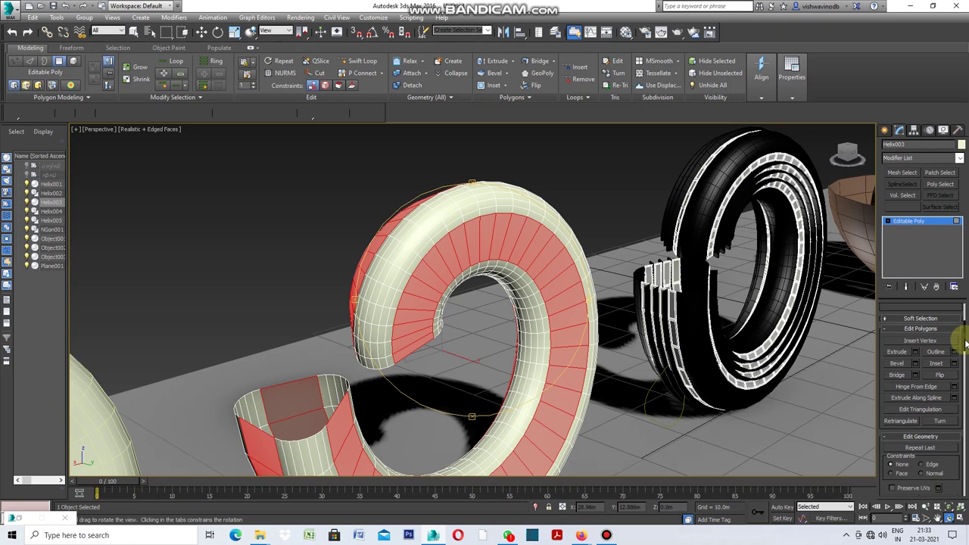
mouse_move(966, 344)
mouse_down()
mouse_move(966, 324)
mouse_move(961, 356)
mouse_up()
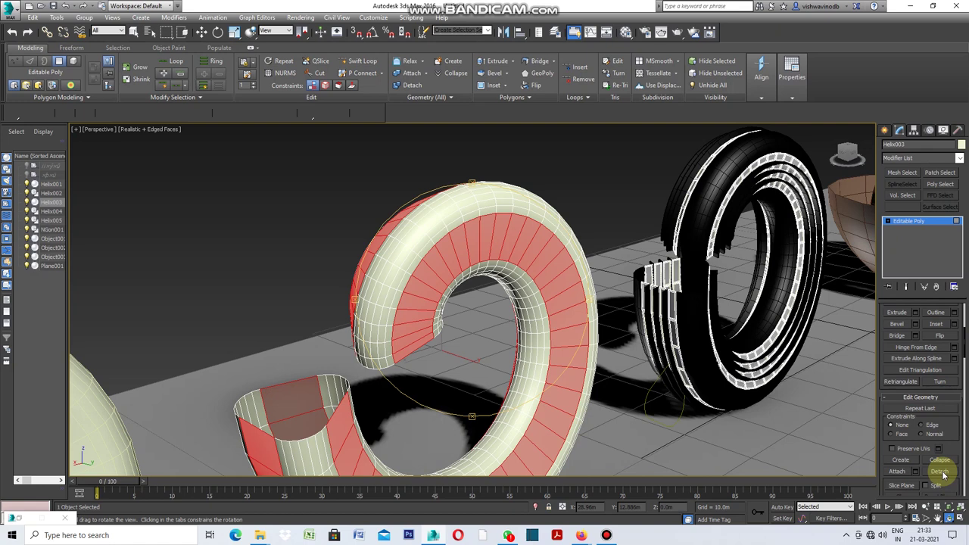
Detach the selected 120-face strip as a new object named Object004.
click(942, 474)
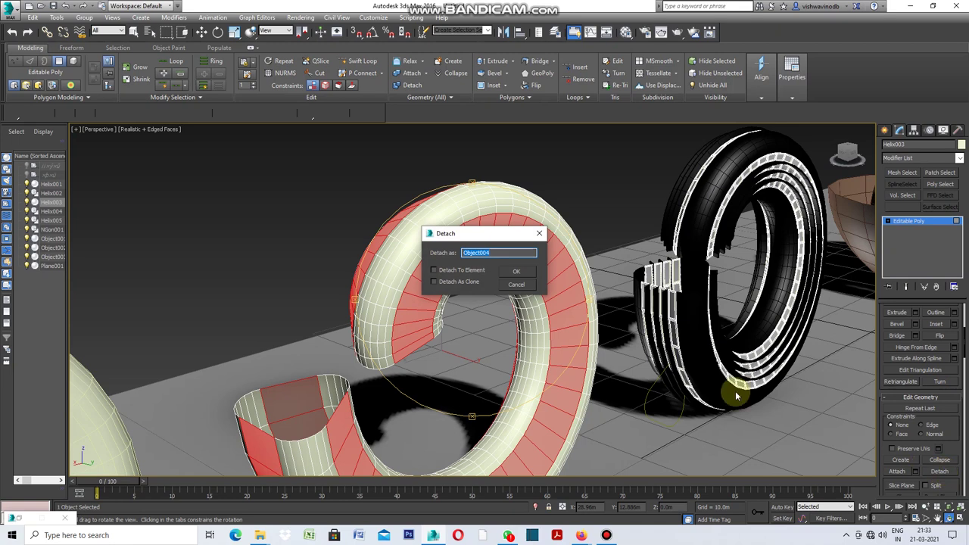
click(515, 273)
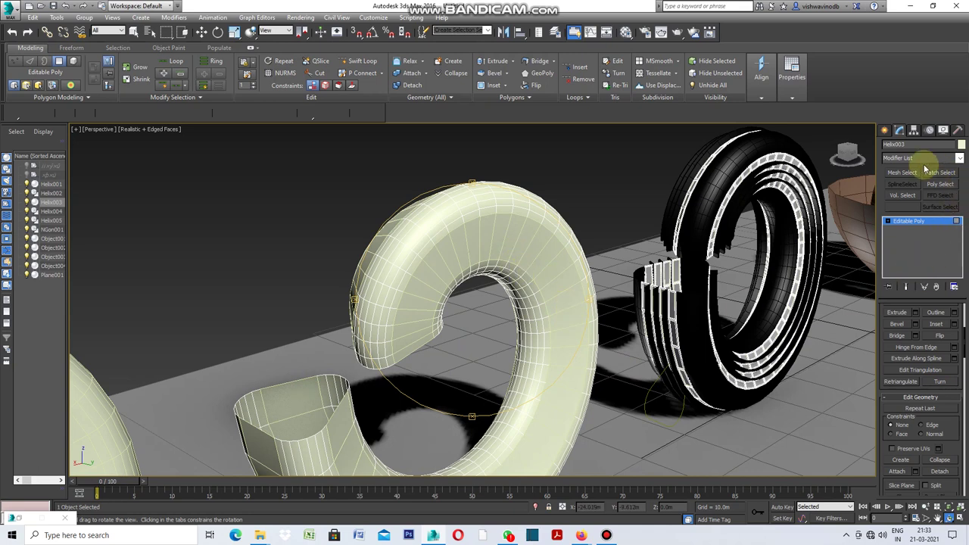
Set Helix003's object colour to black and orbit to review it against the cream strip.
click(962, 145)
click(685, 306)
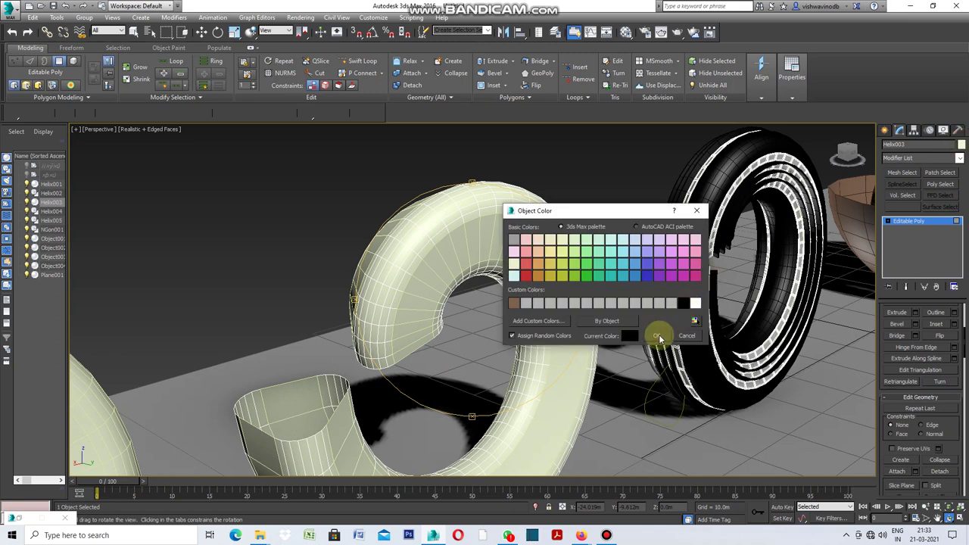
click(656, 335)
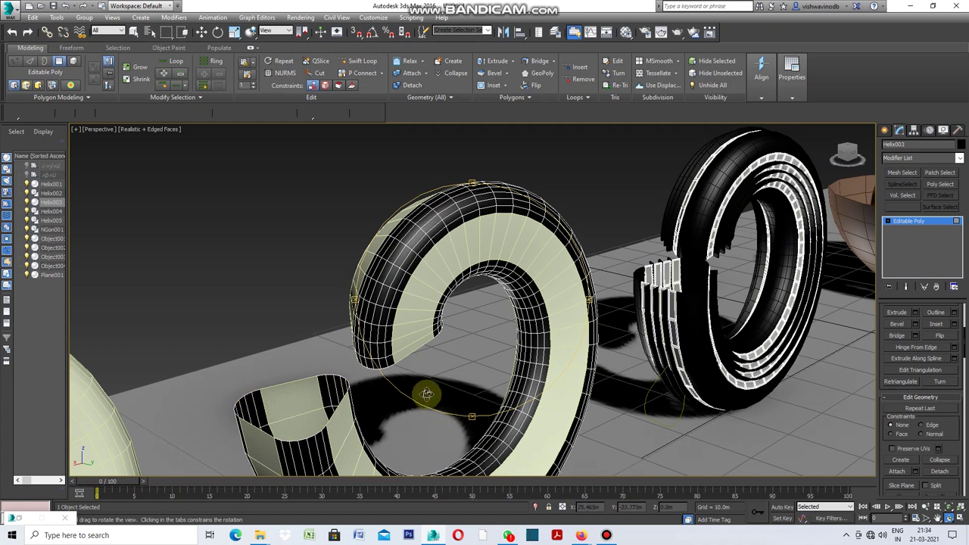
mouse_move(357, 310)
mouse_down()
mouse_move(366, 311)
mouse_move(363, 294)
mouse_move(357, 303)
mouse_up()
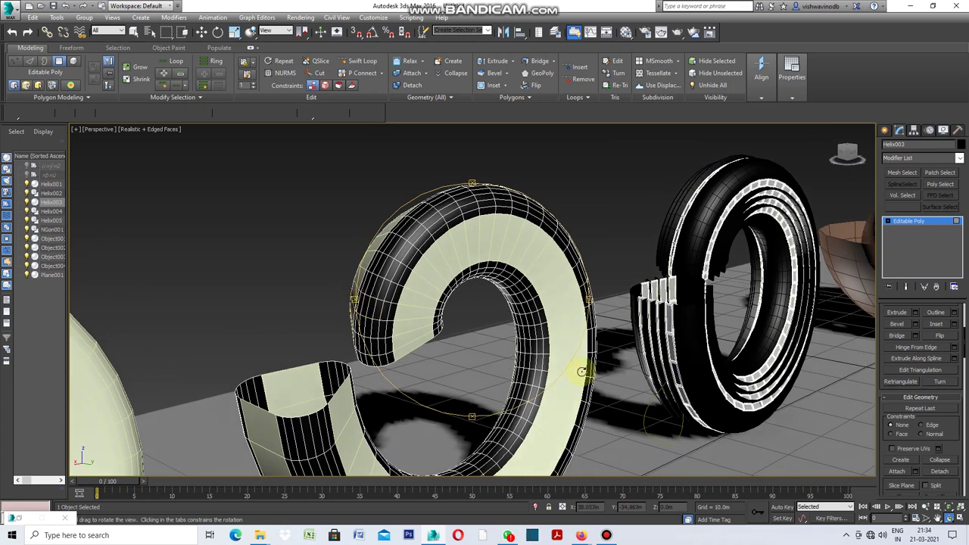
right_click(625, 360)
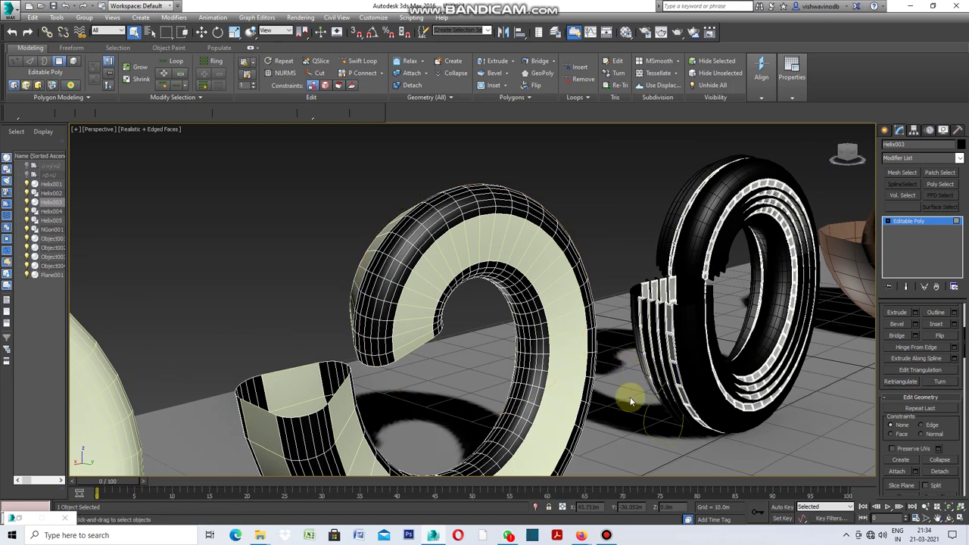
scroll(503, 357, down, 3)
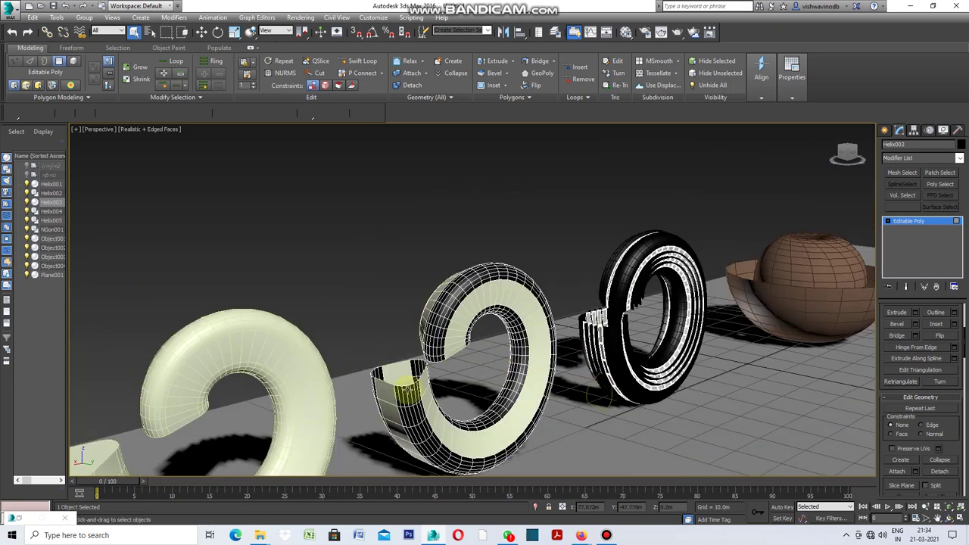
scroll(406, 389, up, 3)
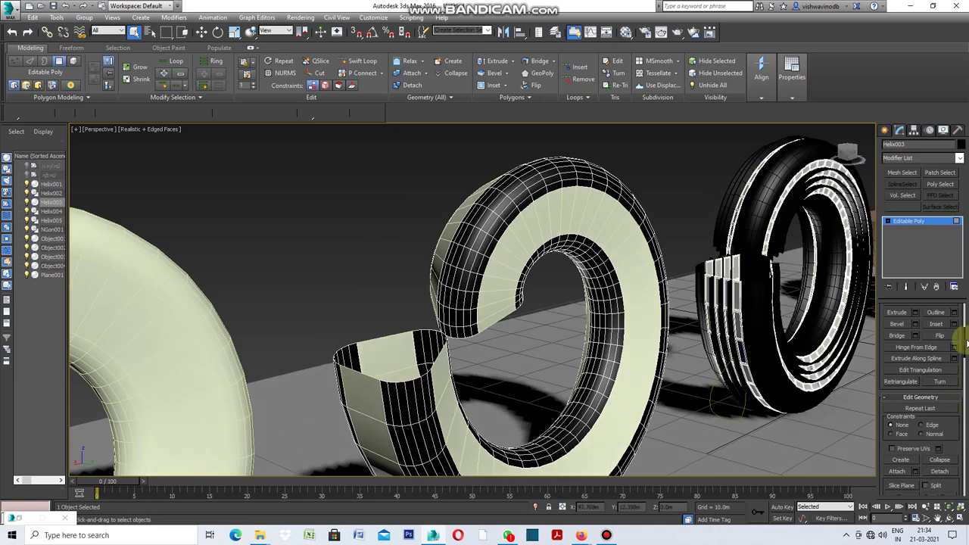
drag(964, 345, 965, 318)
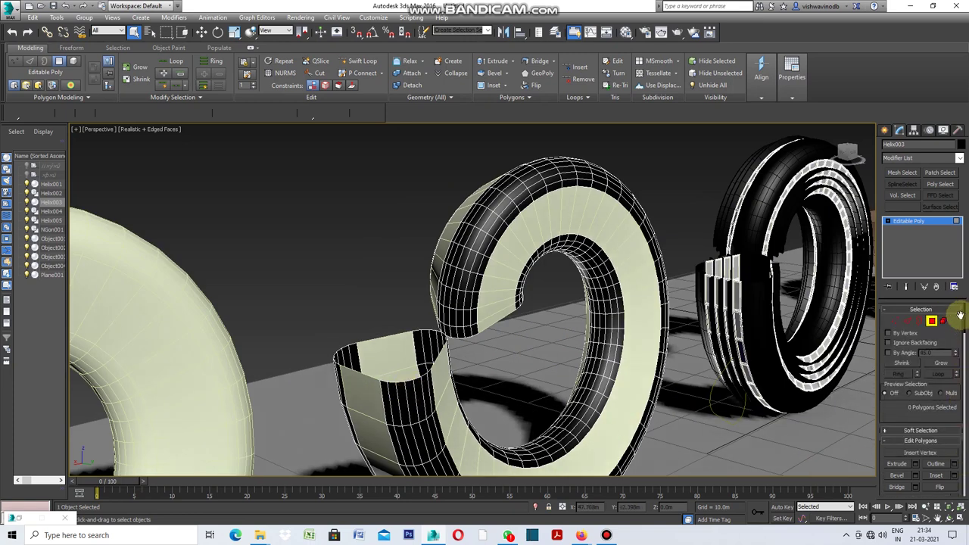
Switch the selection from the black helix to Object004 and enter Edge sub-object mode on it.
click(909, 322)
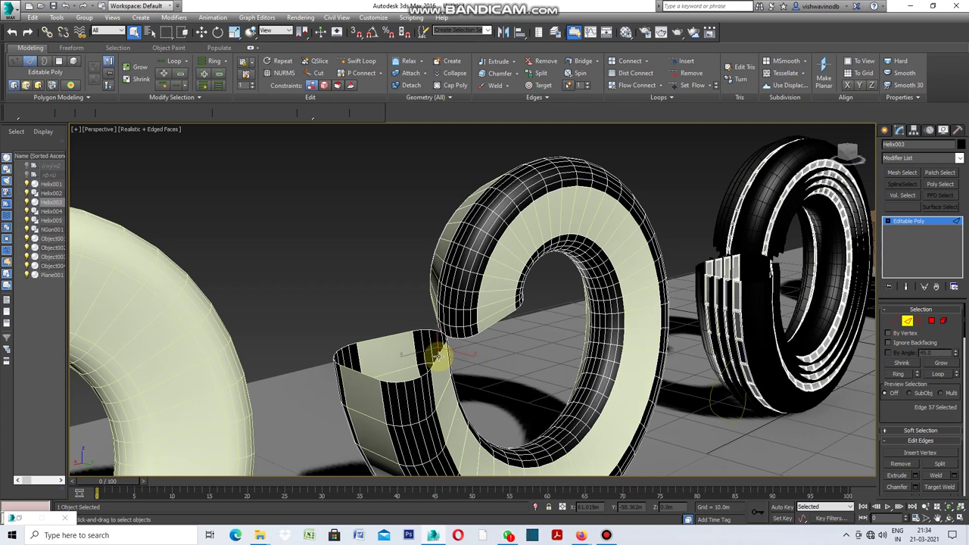
click(886, 134)
click(677, 171)
click(611, 230)
click(899, 133)
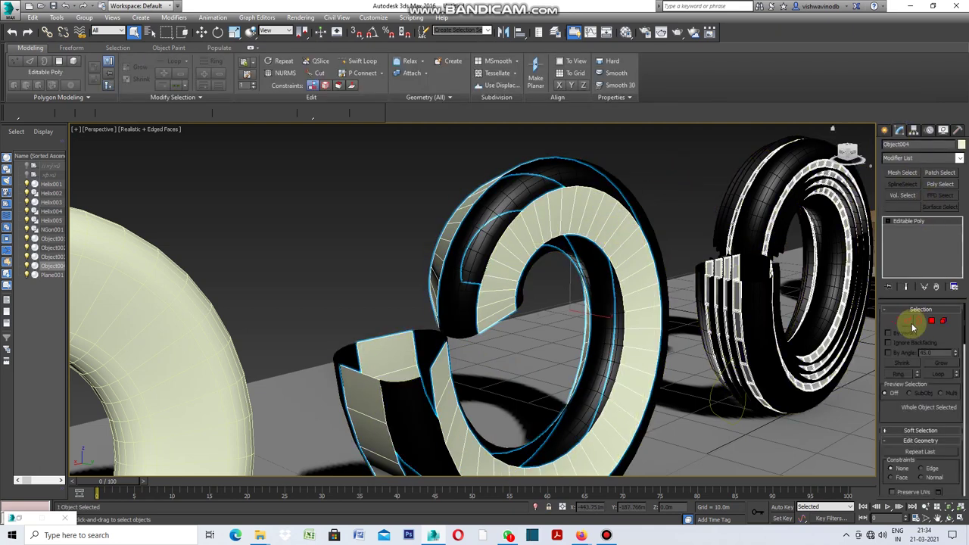
click(908, 323)
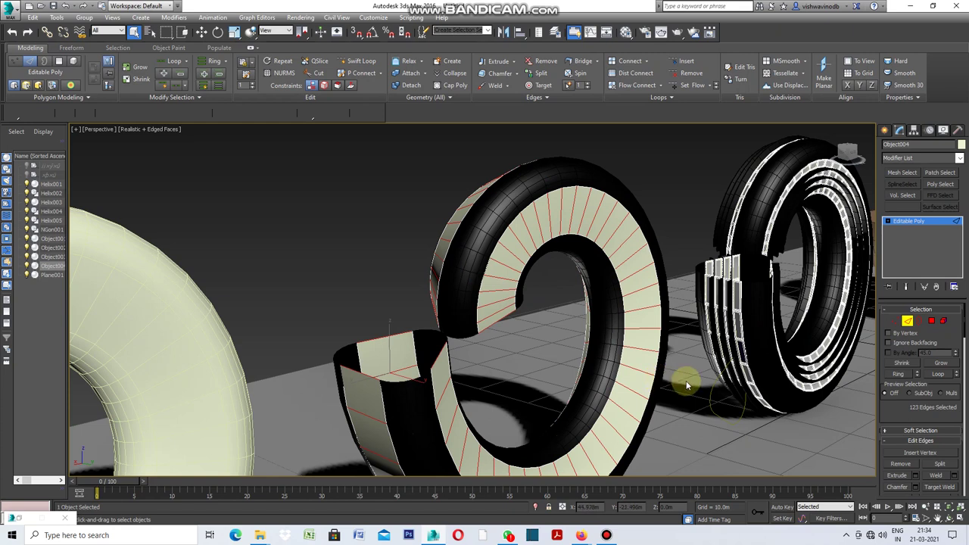
drag(964, 324, 965, 348)
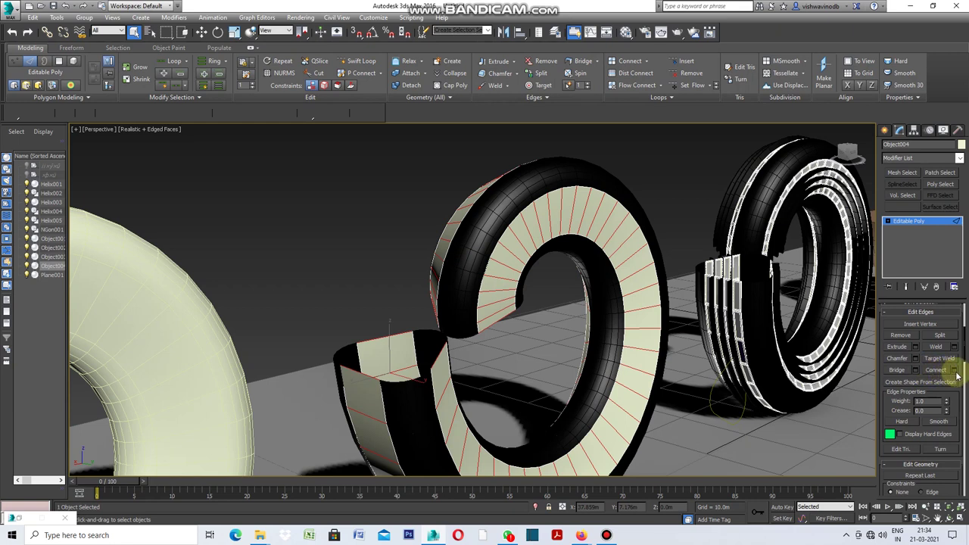
Connect the selected ring edges with one segment, adding a lengthwise edge loop along the strip.
click(955, 371)
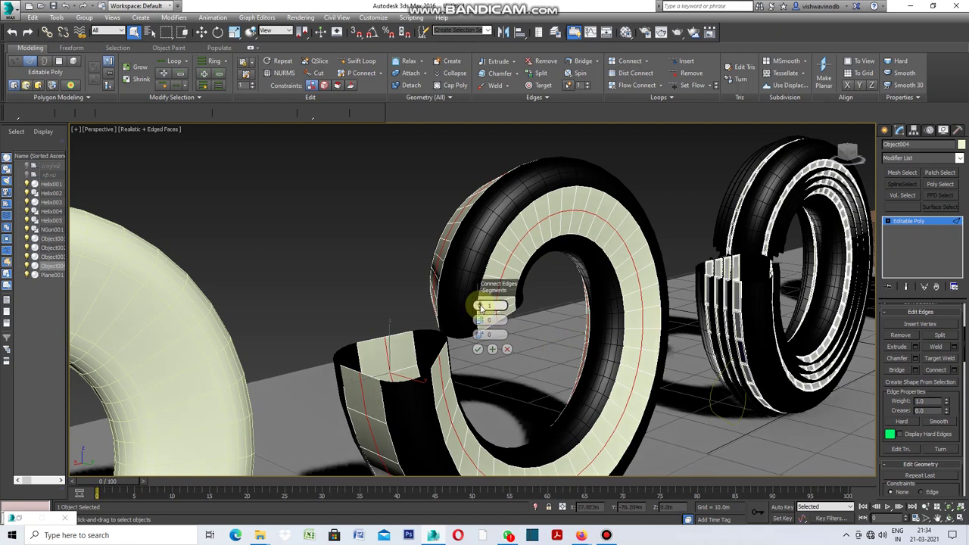
drag(480, 306, 487, 306)
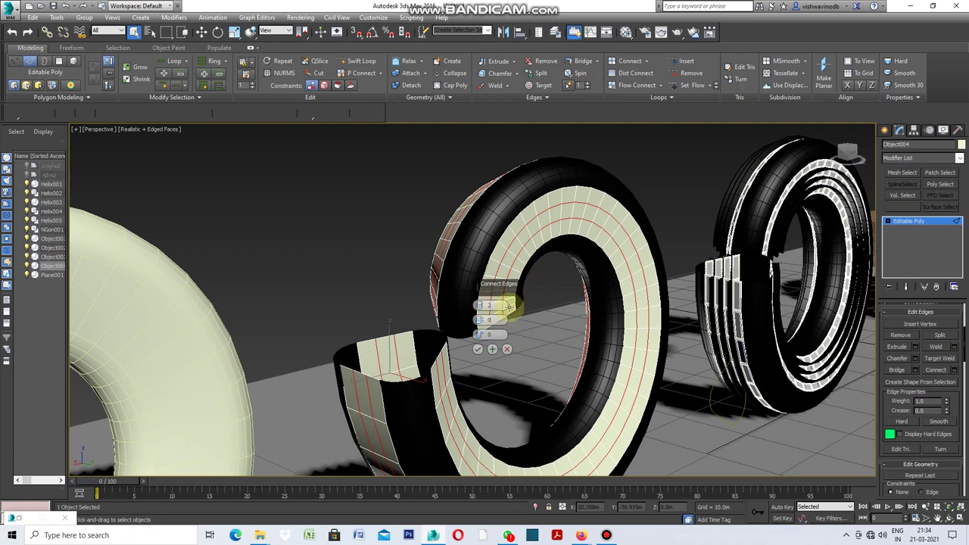
drag(480, 306, 482, 304)
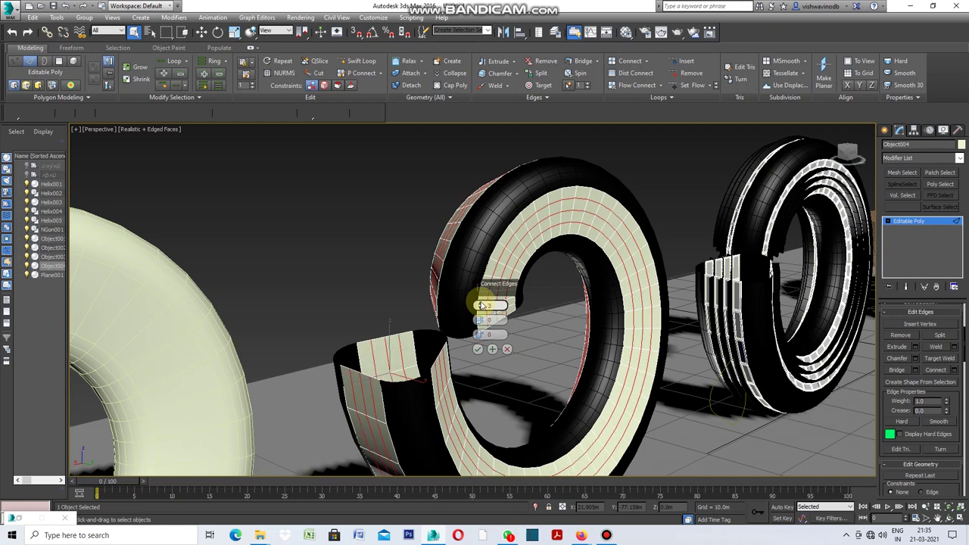
click(478, 349)
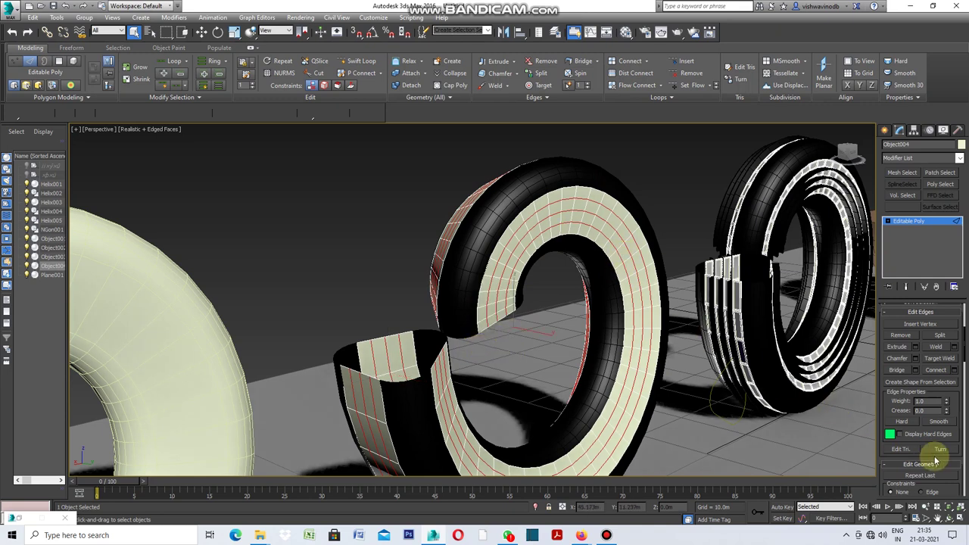
Chamfer the lengthwise edge loops by 0.1m to form double stripe lines.
click(915, 358)
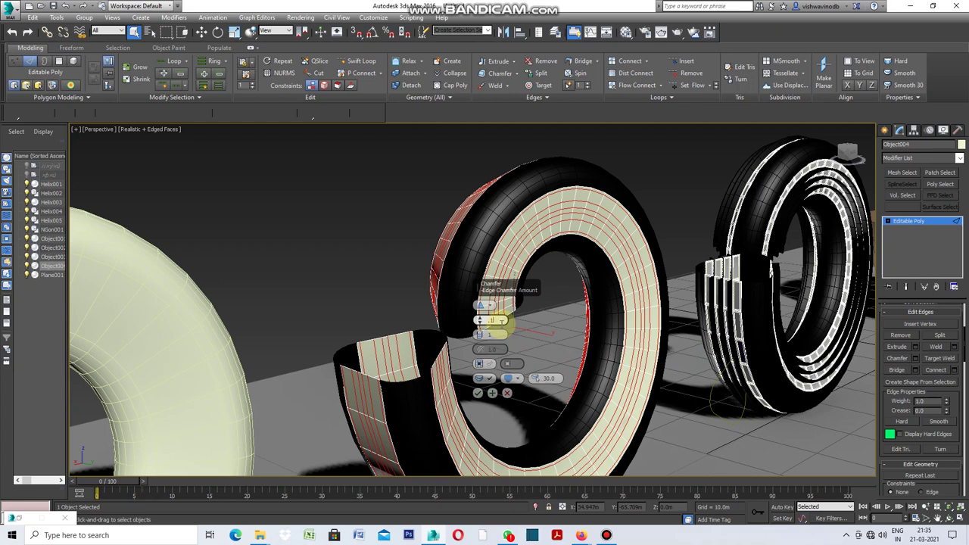
key(Return)
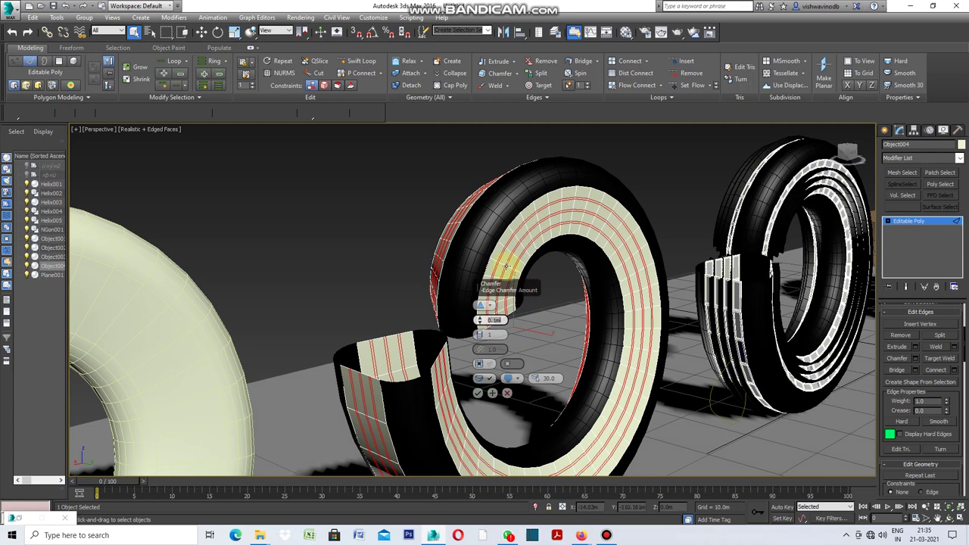
scroll(506, 265, up, 4)
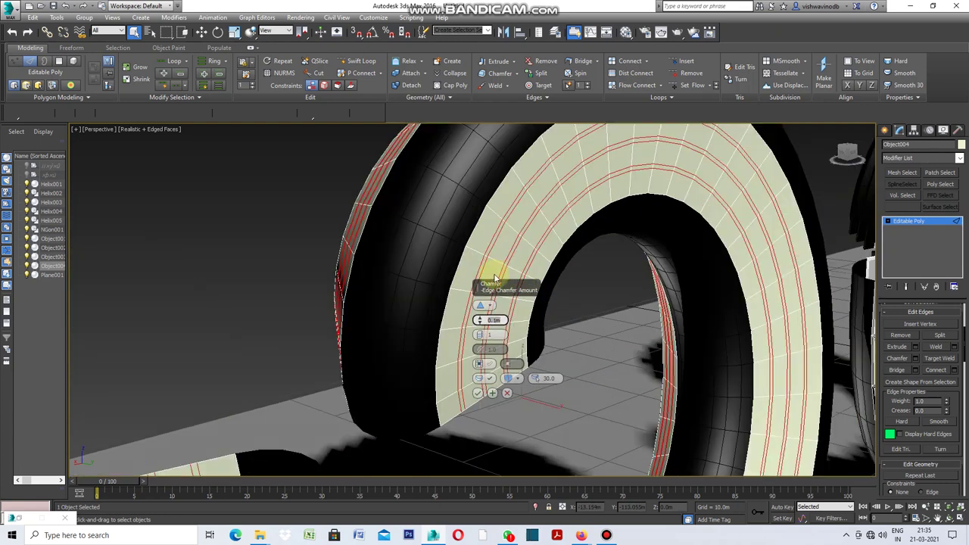
click(478, 392)
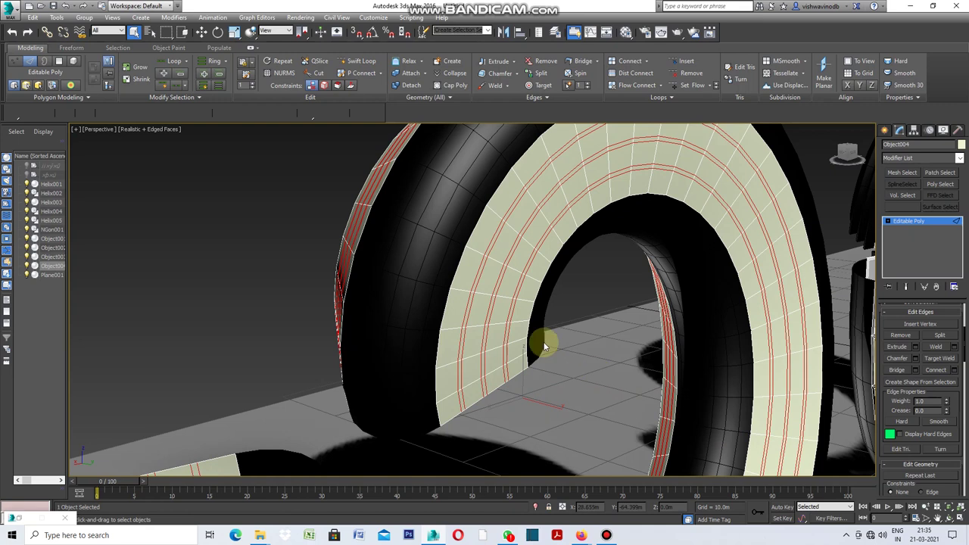
scroll(544, 346, down, 3)
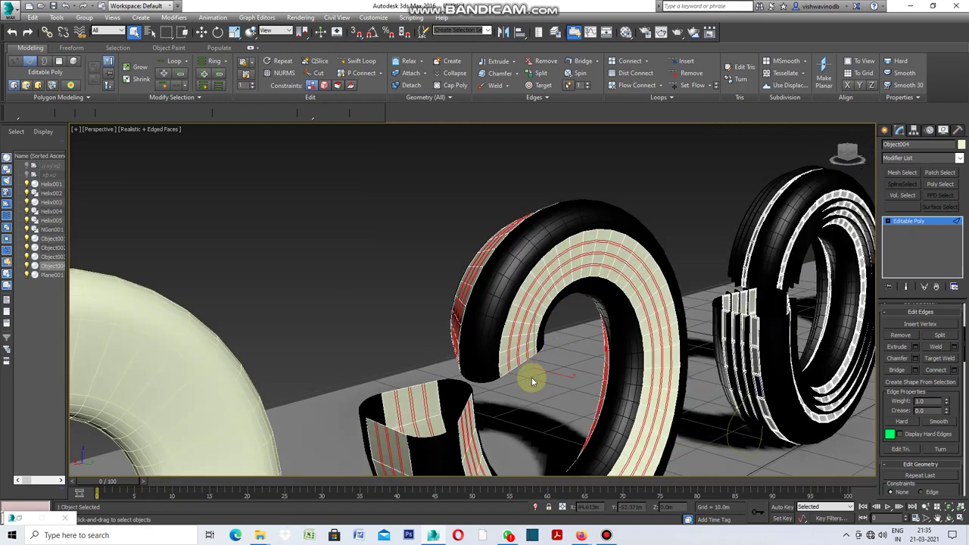
Drop the 720-edge stripe selection and pick a single edge on the cut ring's cream panel.
scroll(408, 452, up, 5)
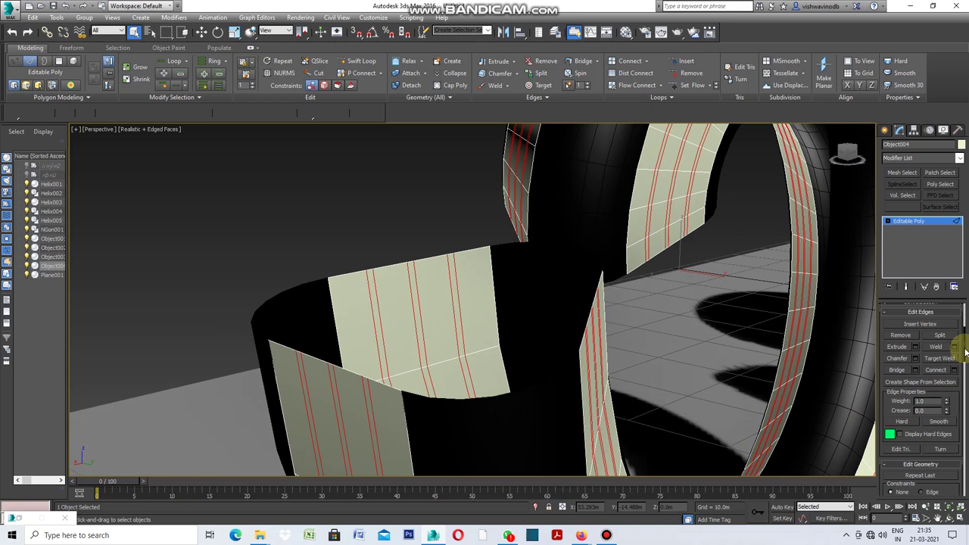
scroll(964, 341, up, 2)
scroll(962, 325, up, 2)
scroll(962, 324, up, 1)
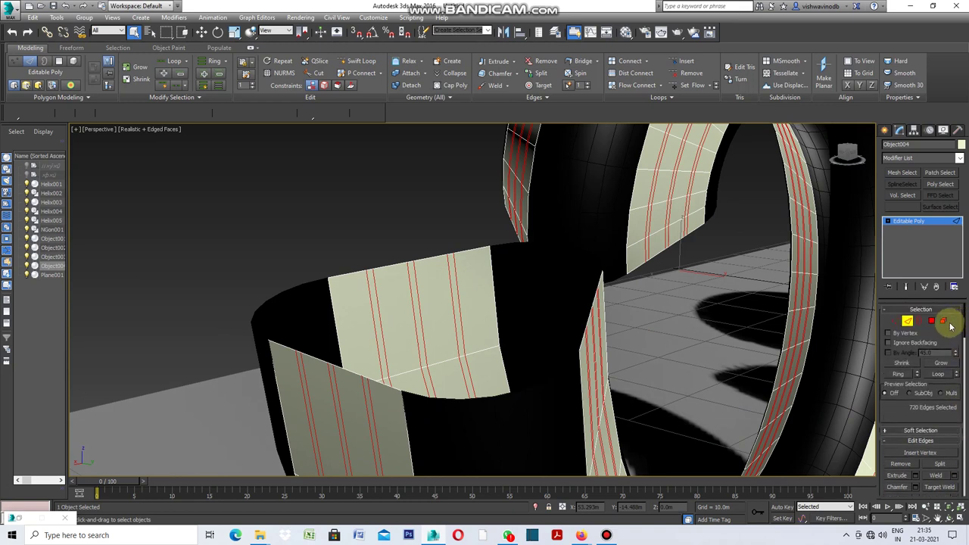
click(908, 321)
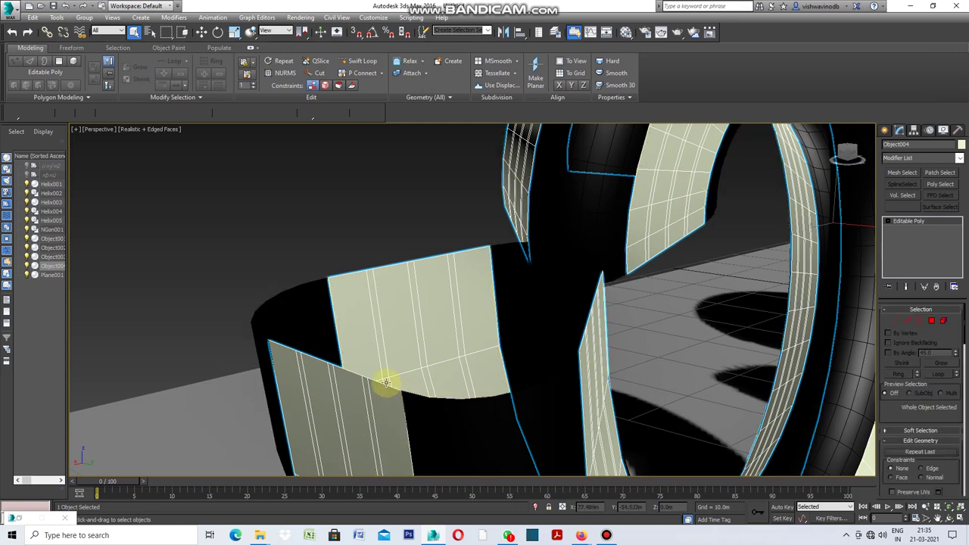
click(905, 321)
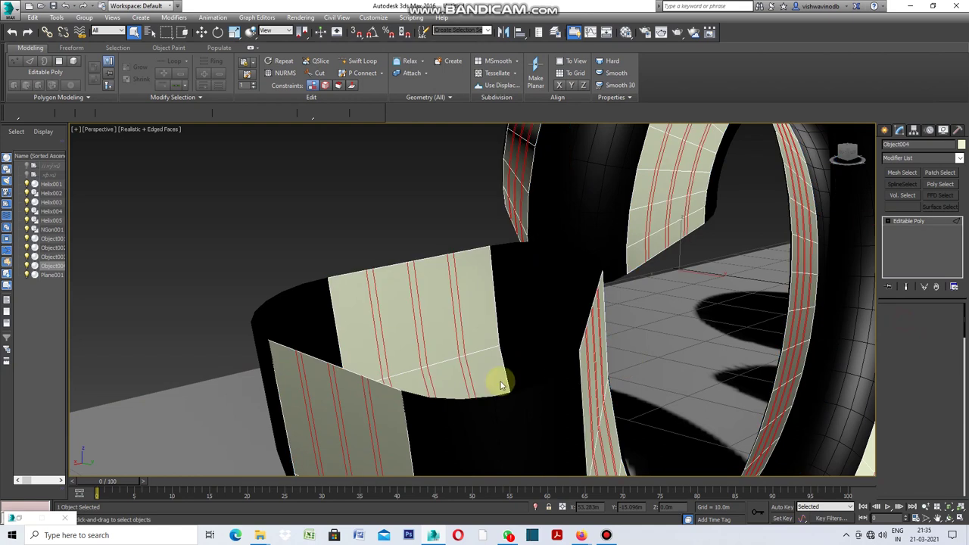
click(387, 386)
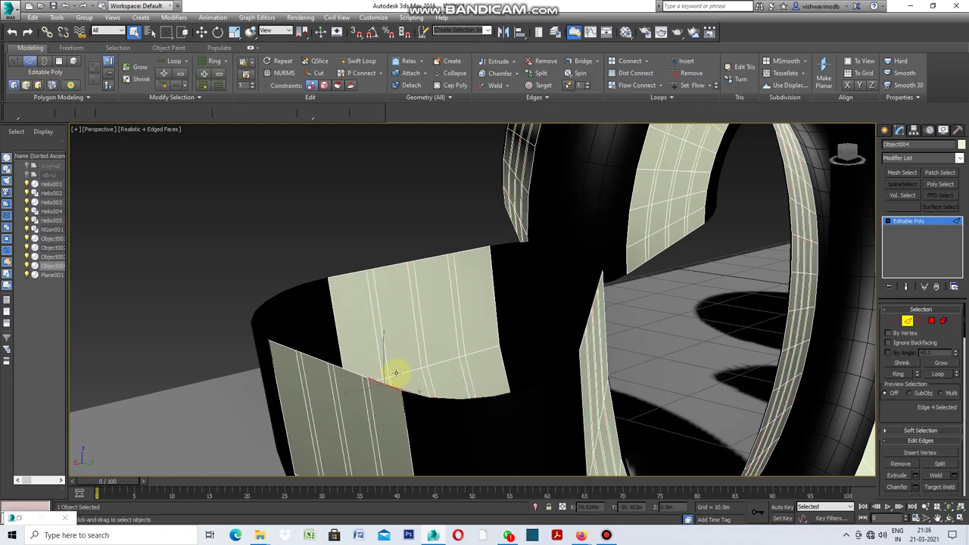
Add the neighbouring edge, then use Dot Loop and Ring to select all 492 crosswise edges.
click(350, 271)
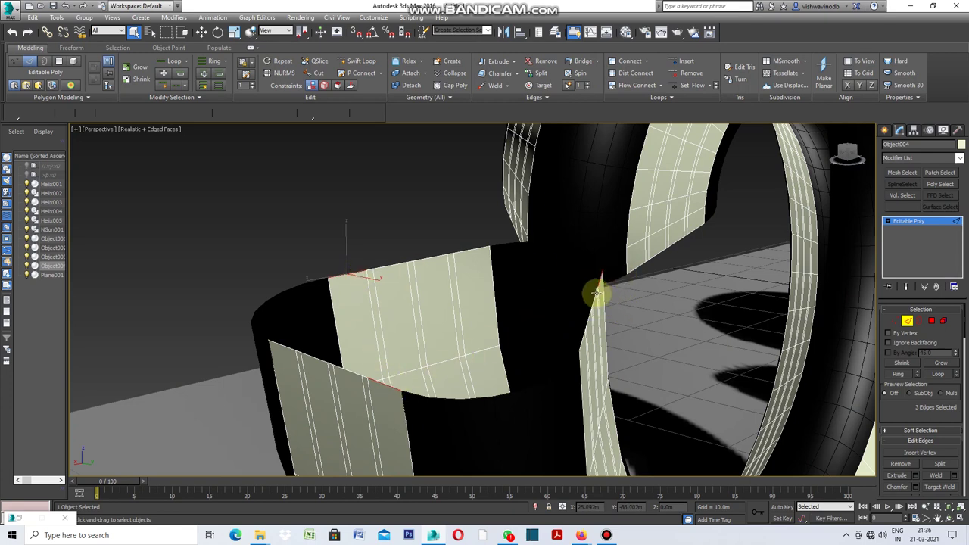
click(187, 86)
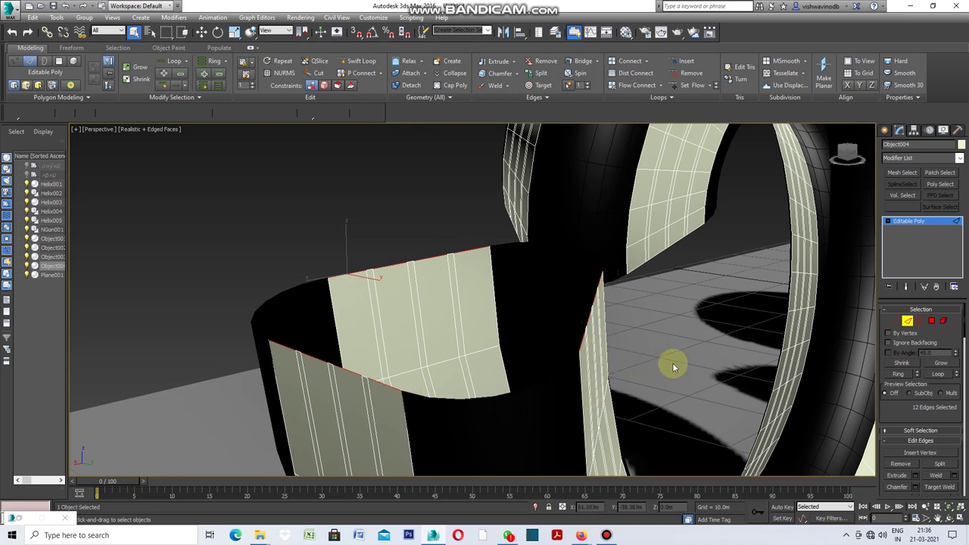
click(898, 374)
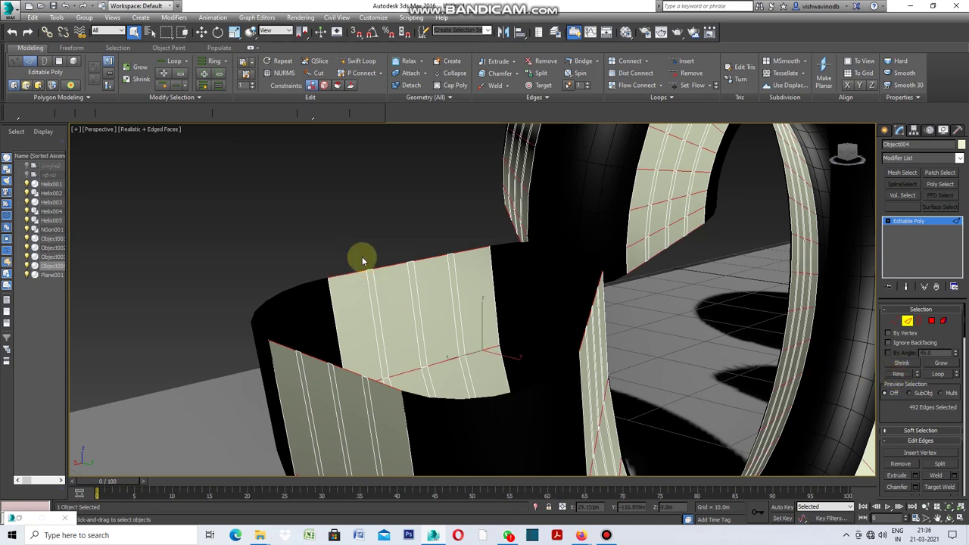
scroll(362, 257, down, 5)
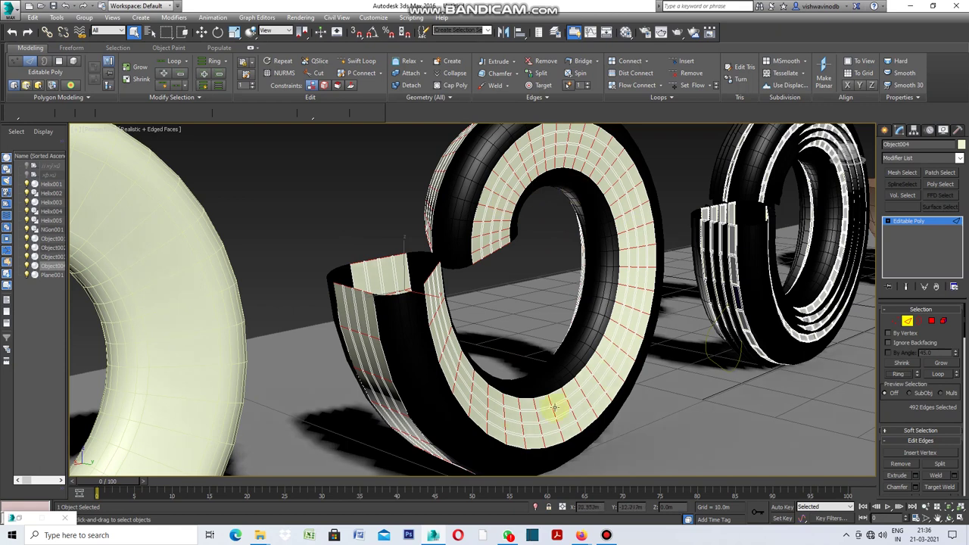
scroll(492, 418, up, 5)
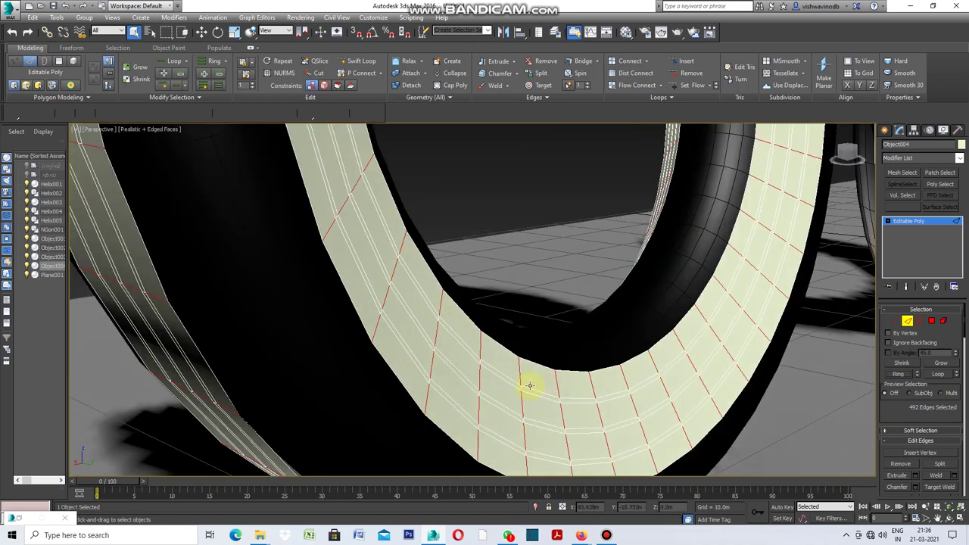
scroll(470, 385, down, 5)
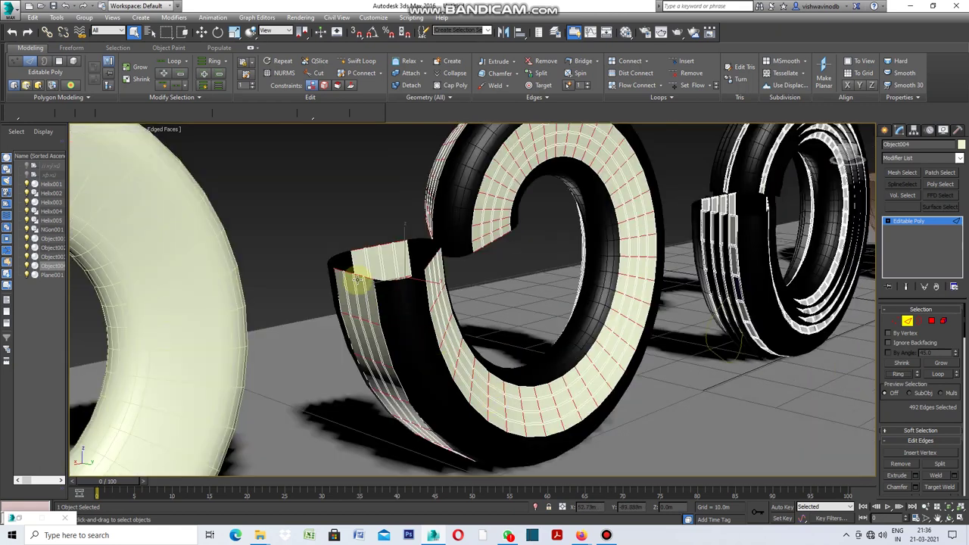
scroll(348, 277, up, 5)
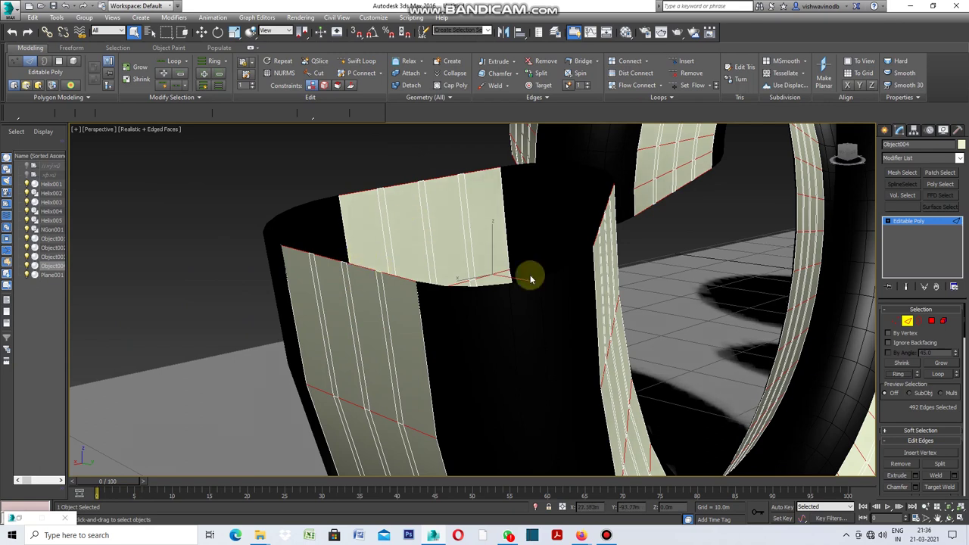
Convert the edge selection into 480 tile polygons and orbit to look down on the ring.
click(933, 323)
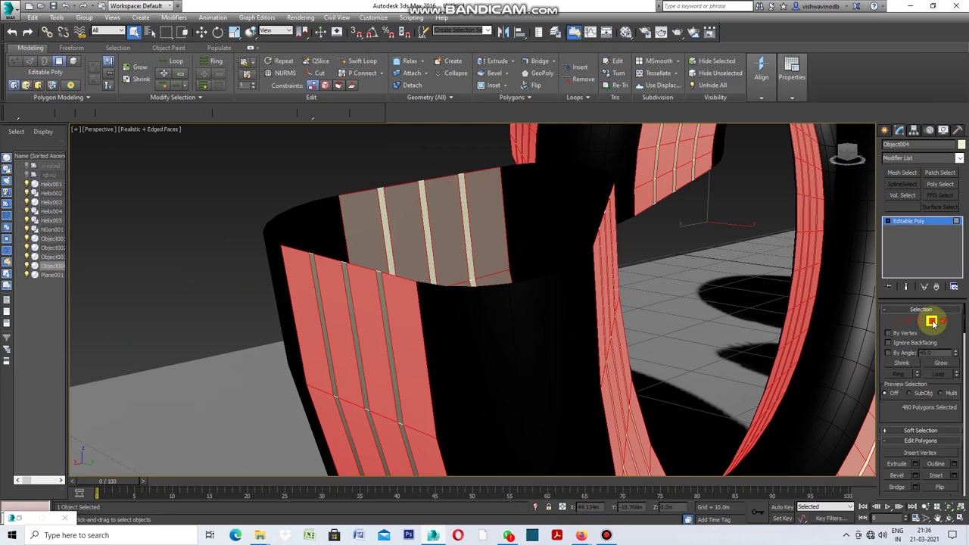
scroll(474, 331, down, 5)
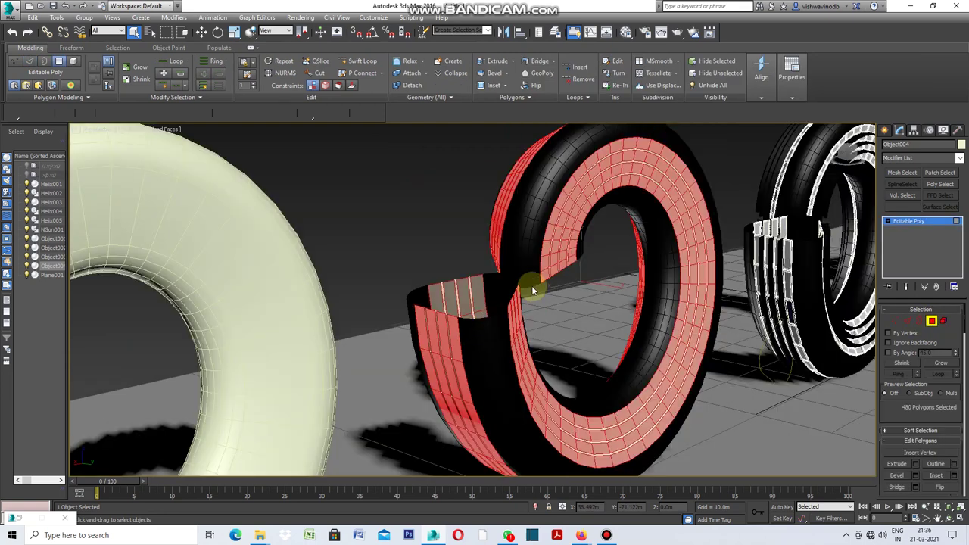
scroll(558, 267, up, 5)
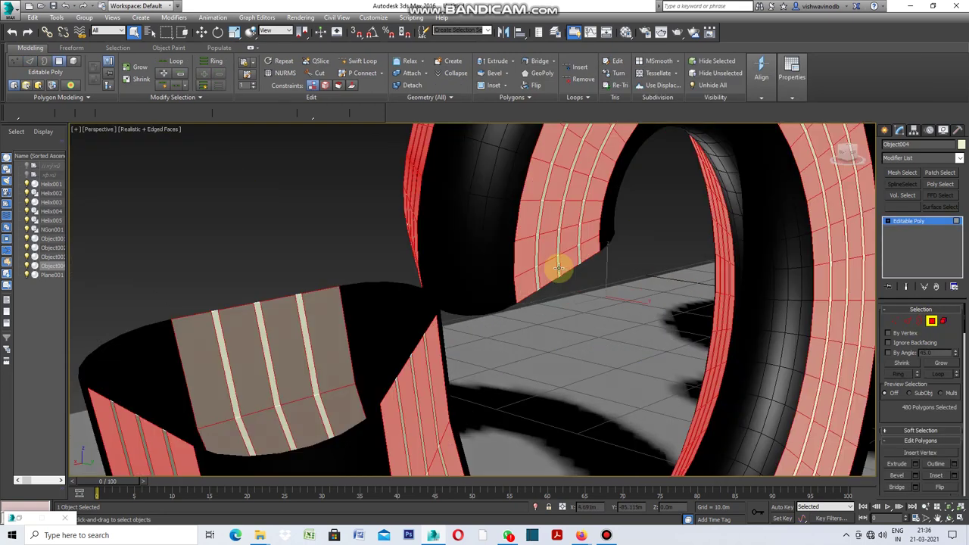
scroll(426, 277, down, 3)
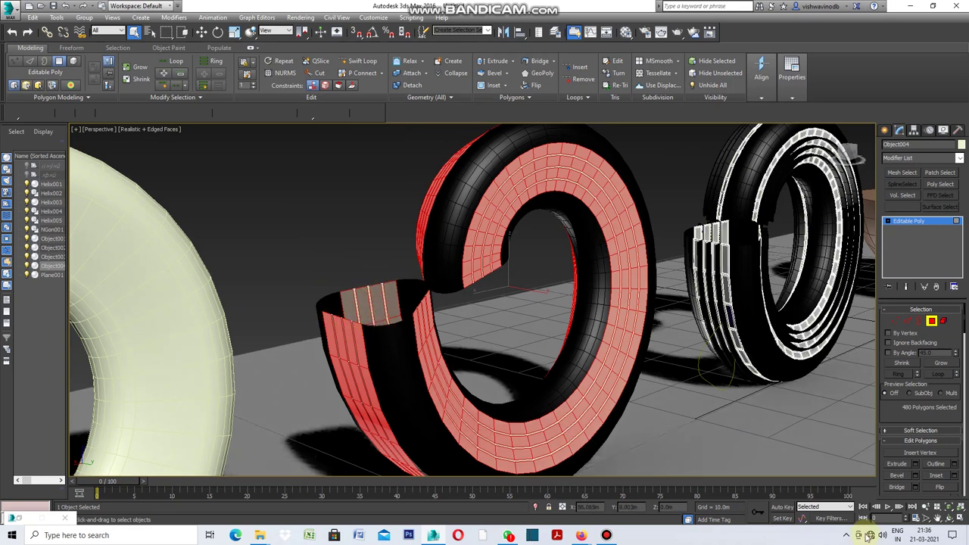
click(948, 520)
mouse_move(358, 304)
mouse_down()
mouse_move(448, 337)
mouse_move(461, 309)
mouse_move(359, 307)
mouse_move(352, 322)
mouse_up()
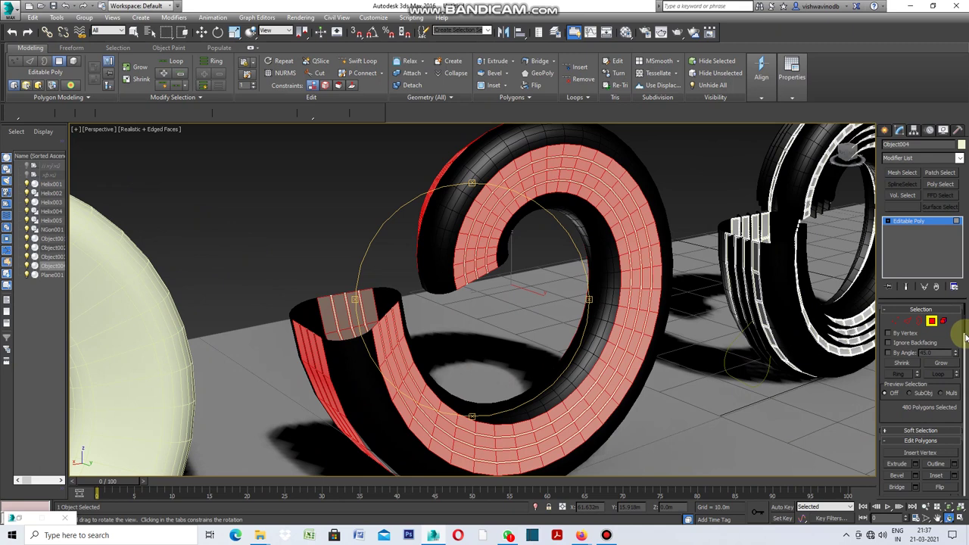
drag(965, 324, 966, 372)
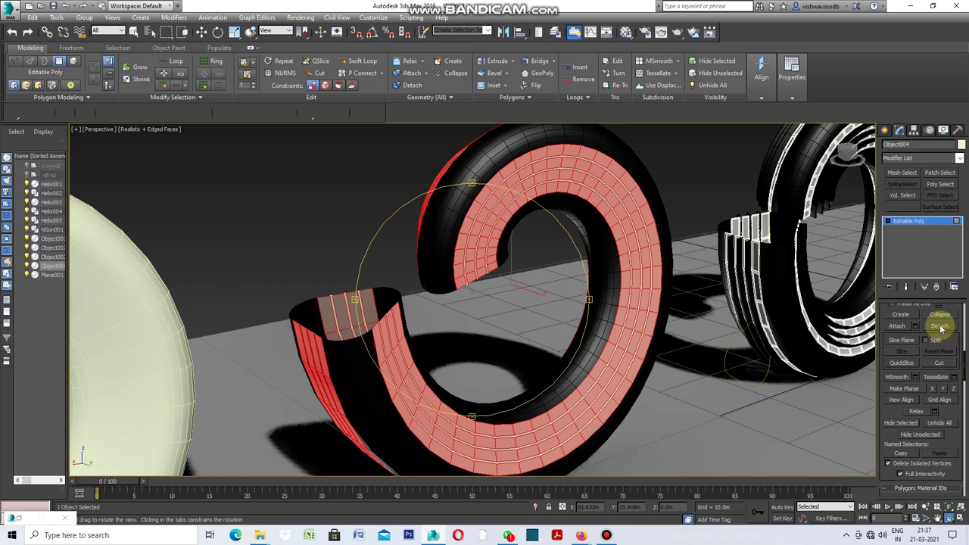
Detach the selected tile faces as a new object and give the ring body a black colour.
click(940, 327)
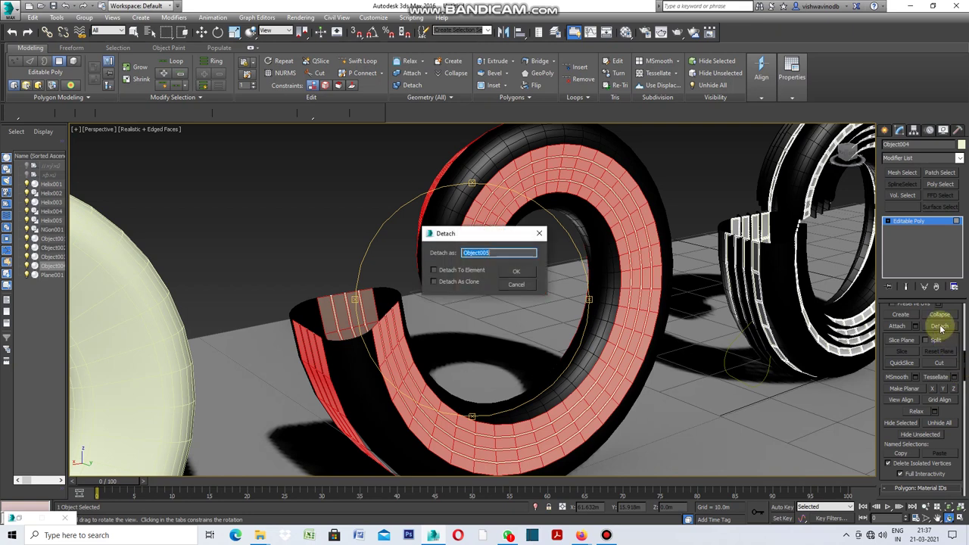
click(517, 273)
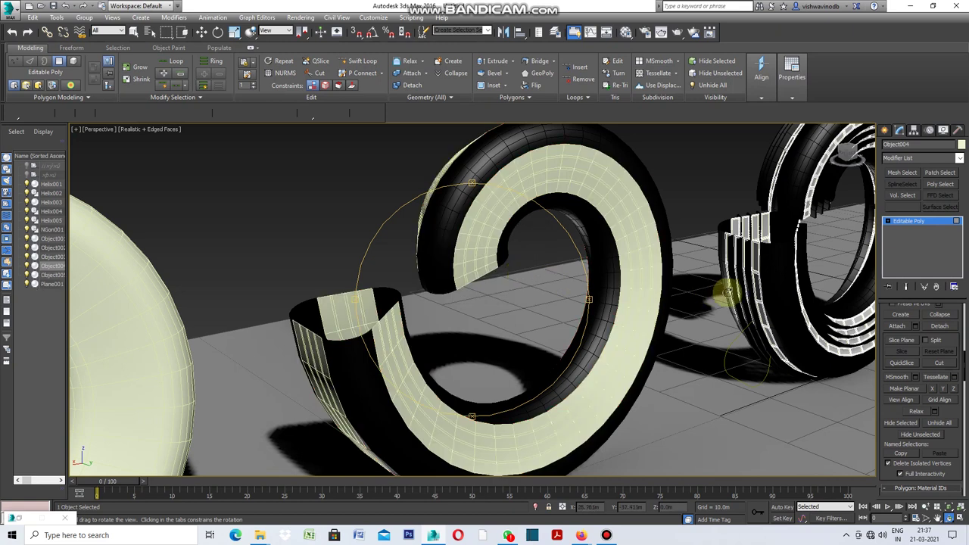
click(962, 145)
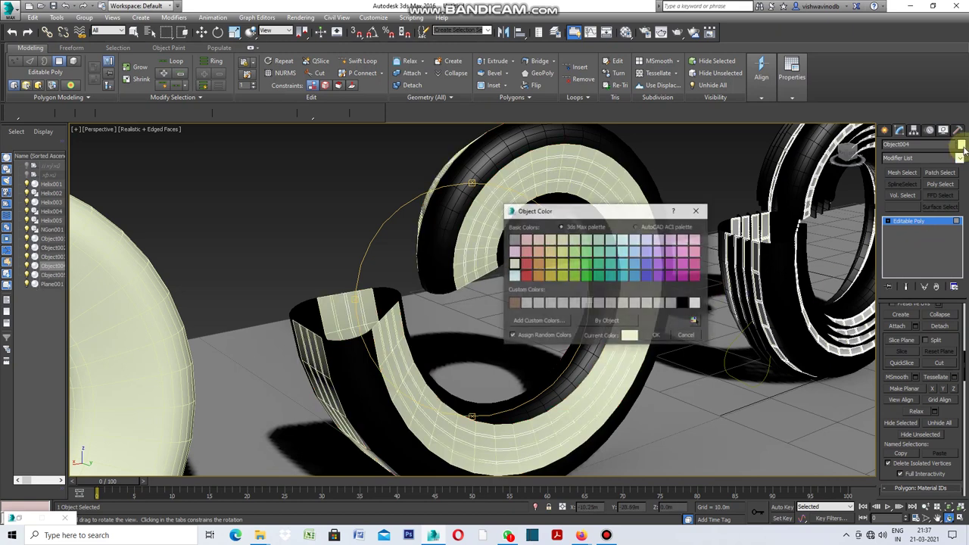
click(683, 305)
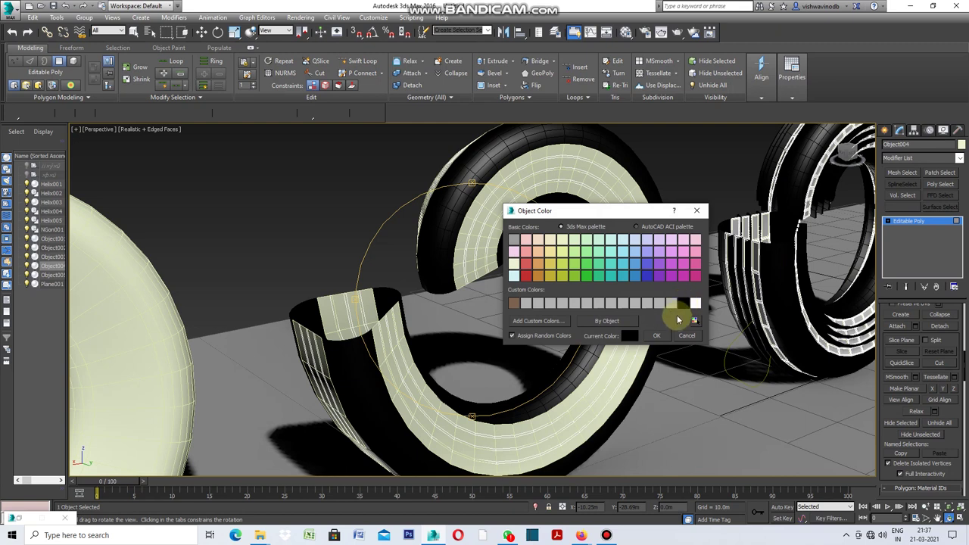
click(656, 336)
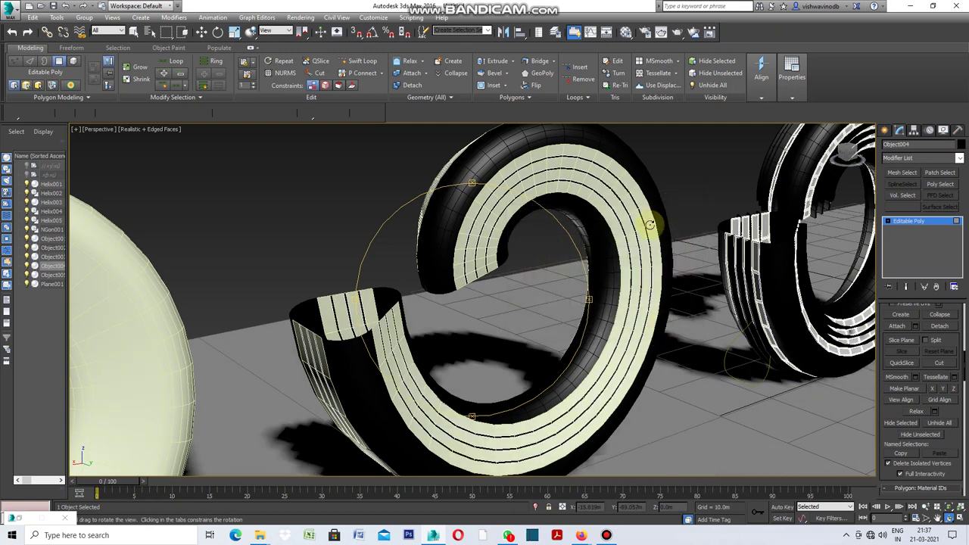
scroll(498, 205, up, 5)
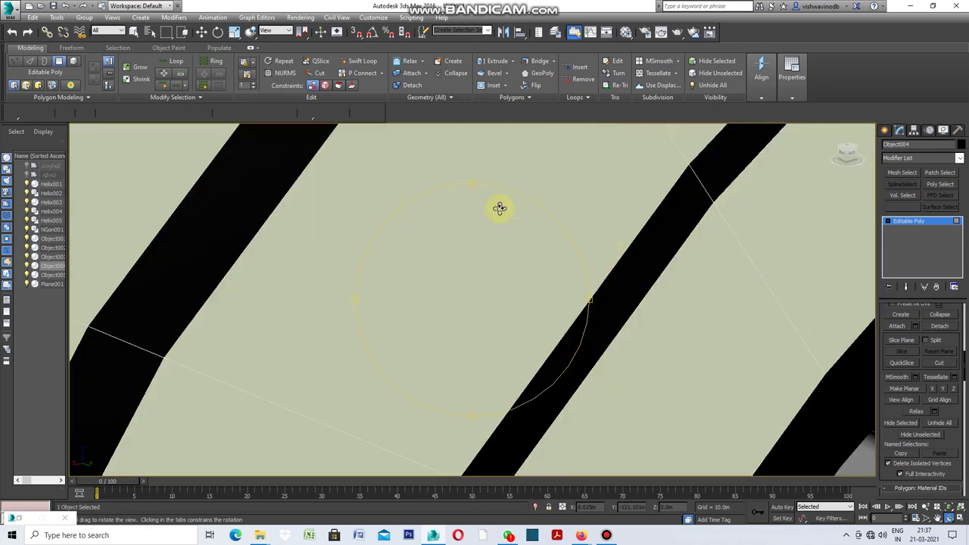
scroll(499, 208, down, 5)
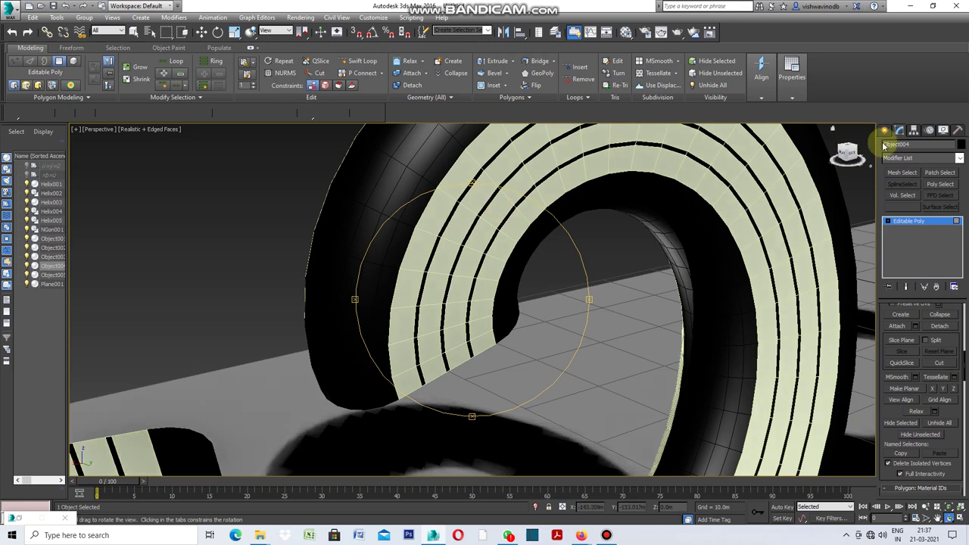
click(959, 159)
Add a Shell modifier with a 1.0m Outer Amount to Object004, then deselect and orbit to inspect it.
drag(960, 195, 962, 310)
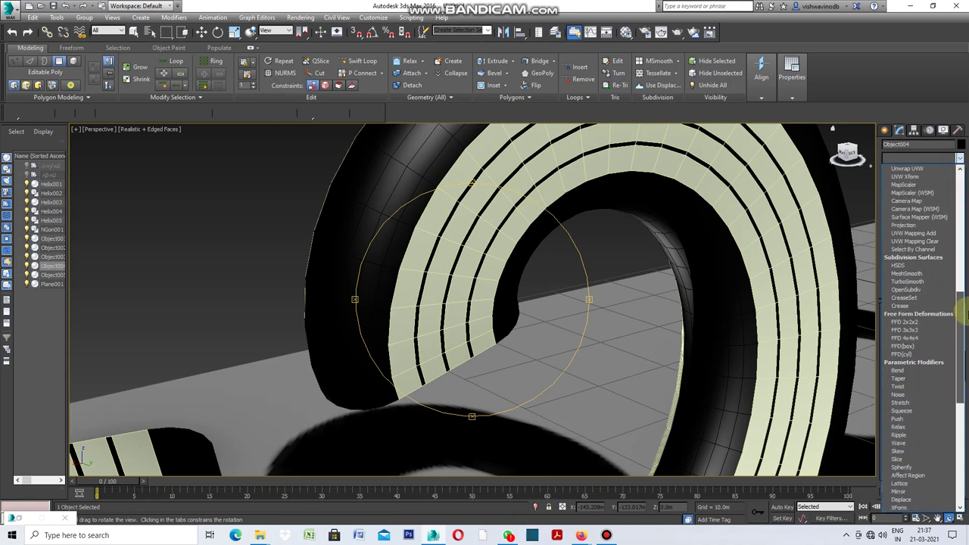
drag(962, 310, 960, 349)
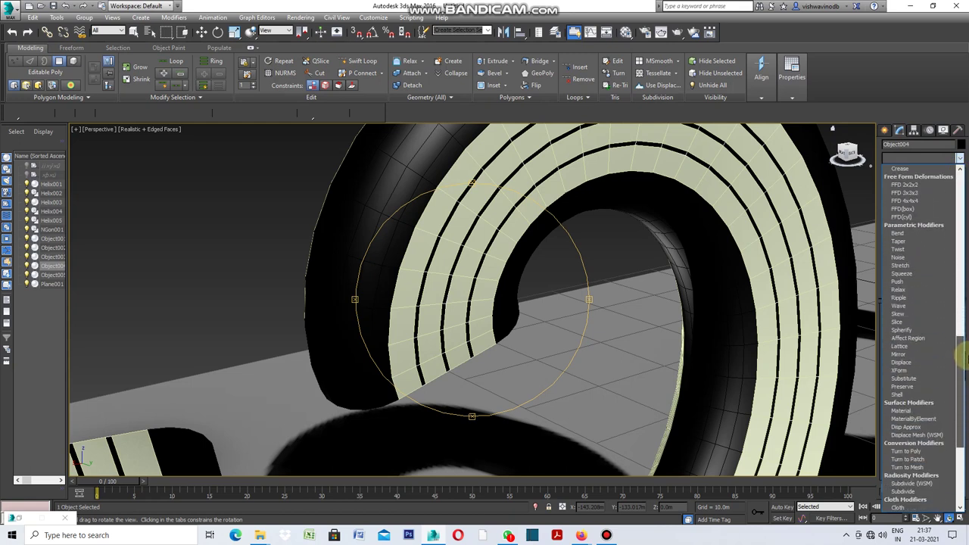
click(907, 395)
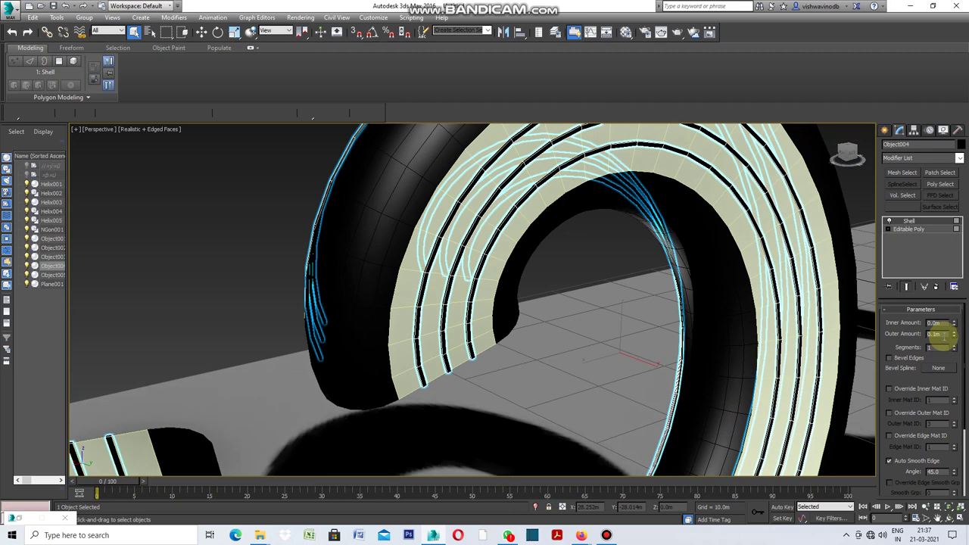
text(1)
key(Return)
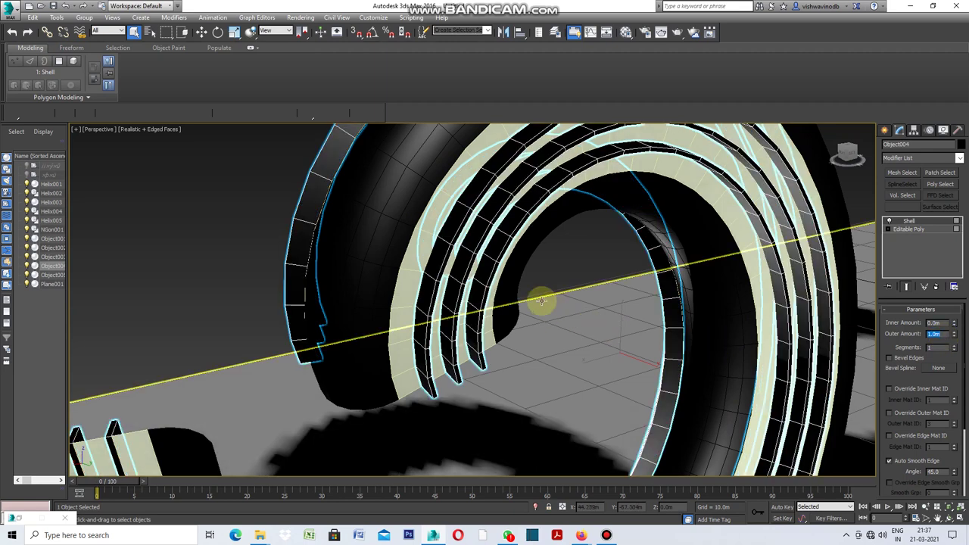
scroll(540, 298, down, 5)
click(449, 243)
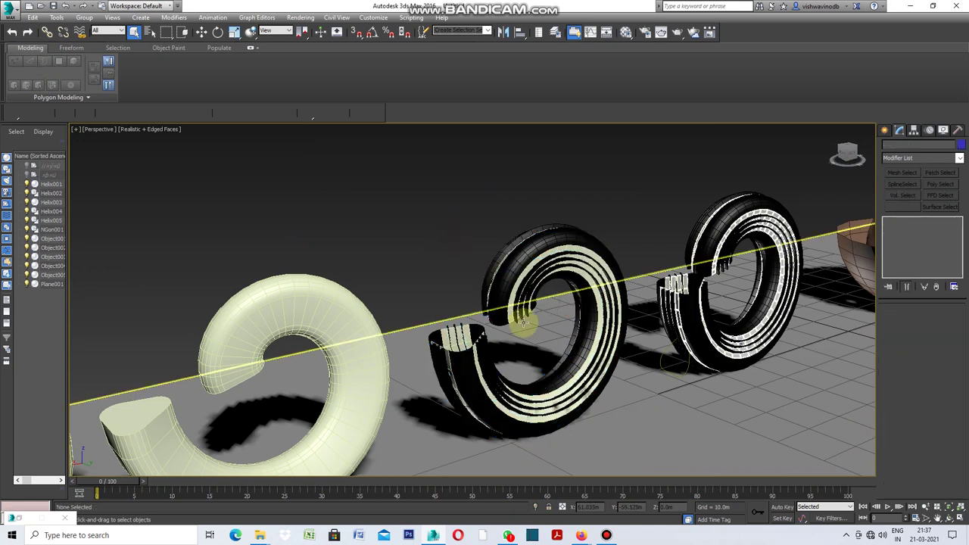
scroll(530, 322, up, 4)
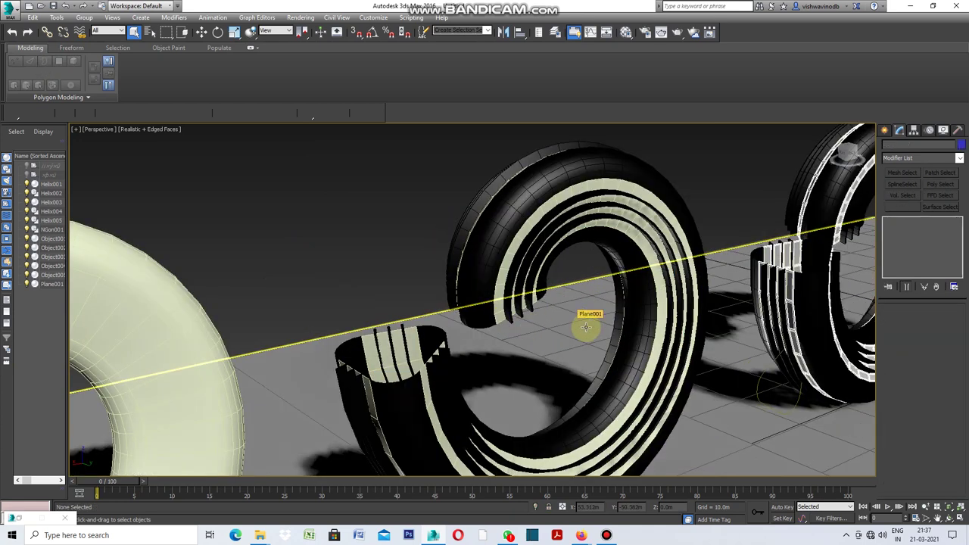
click(951, 521)
click(951, 521)
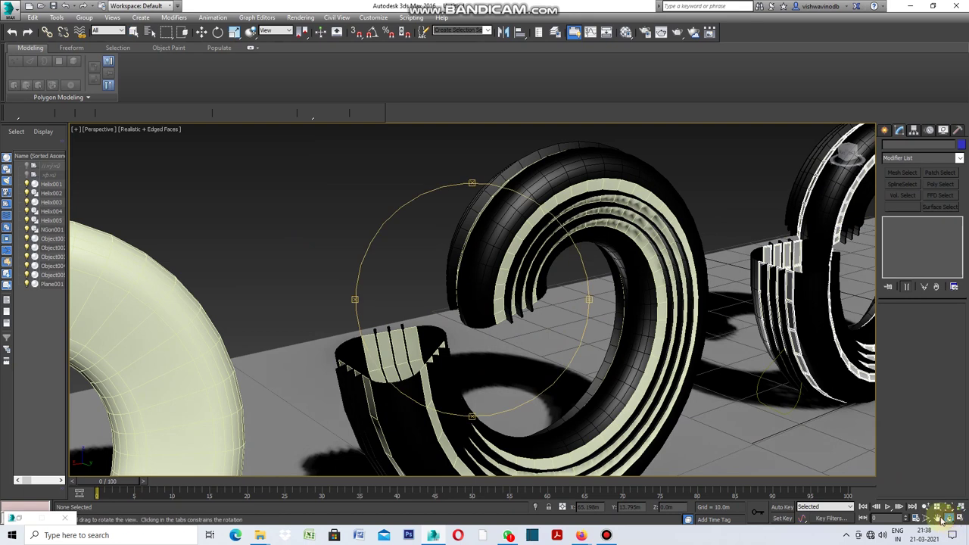
mouse_move(354, 302)
mouse_down()
mouse_move(378, 307)
mouse_move(346, 307)
mouse_up()
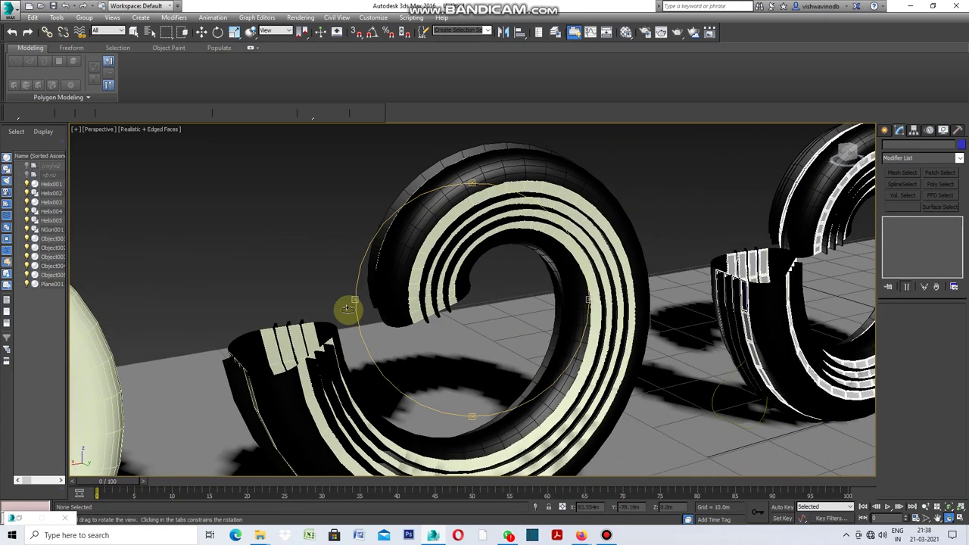
Orbit to view the striped spiral from below and select Object005.
mouse_move(467, 190)
mouse_down()
mouse_move(468, 220)
mouse_move(474, 198)
mouse_up()
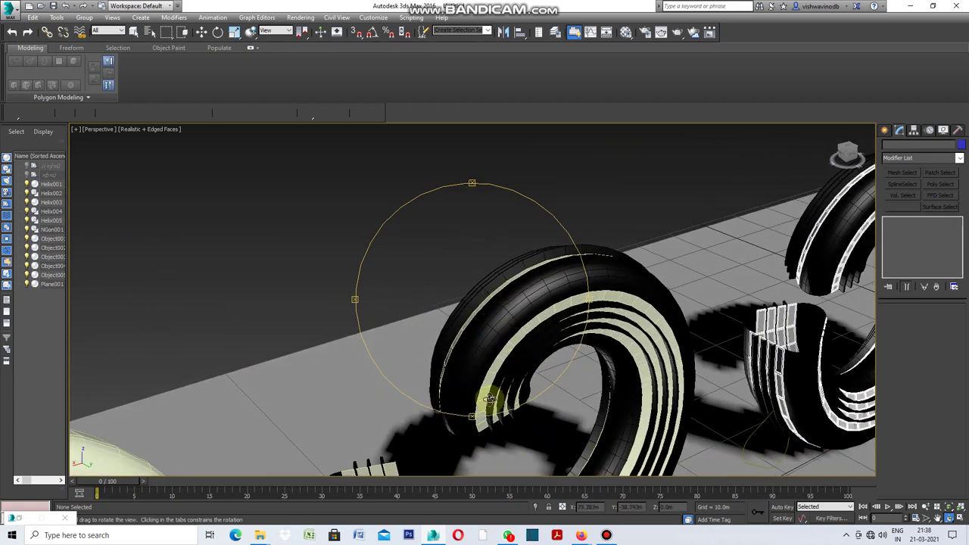
drag(471, 415, 467, 399)
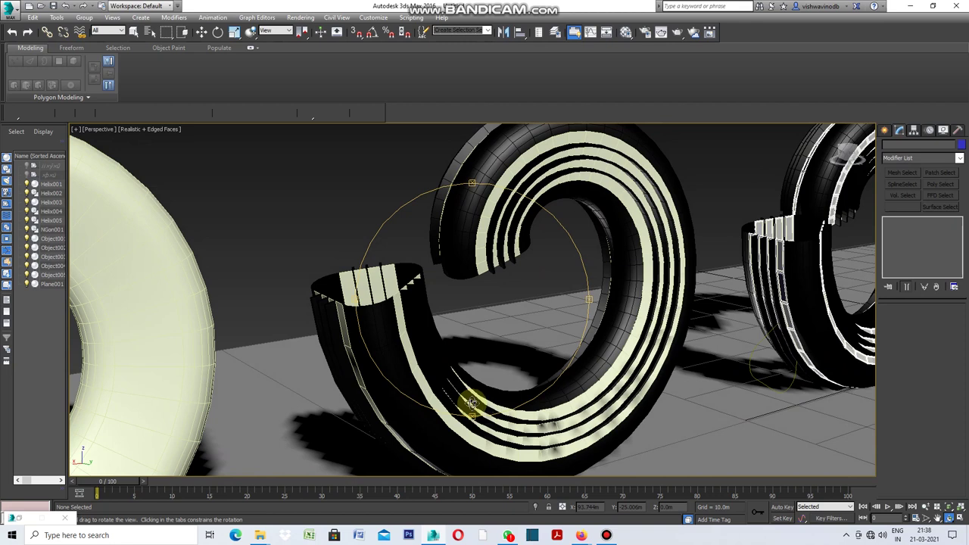
right_click(671, 439)
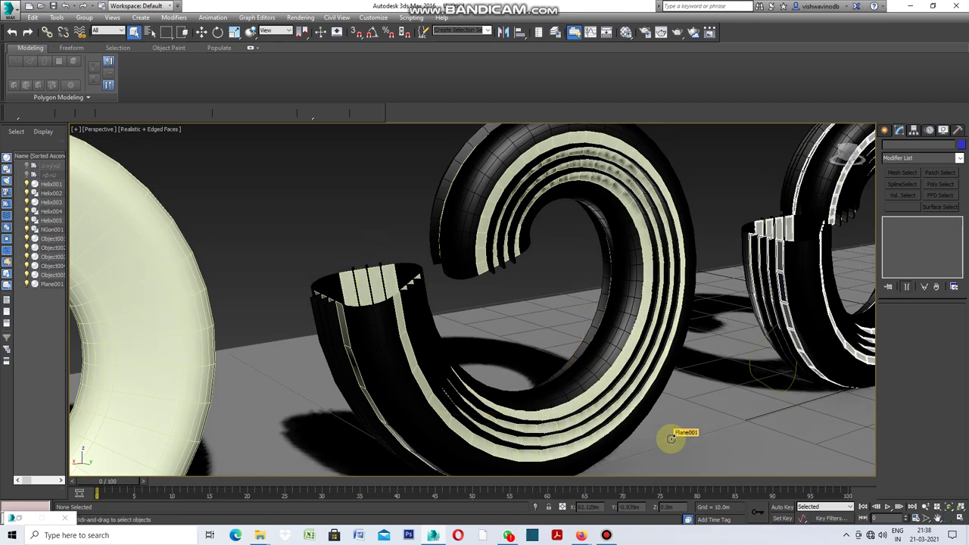
scroll(473, 260, up, 5)
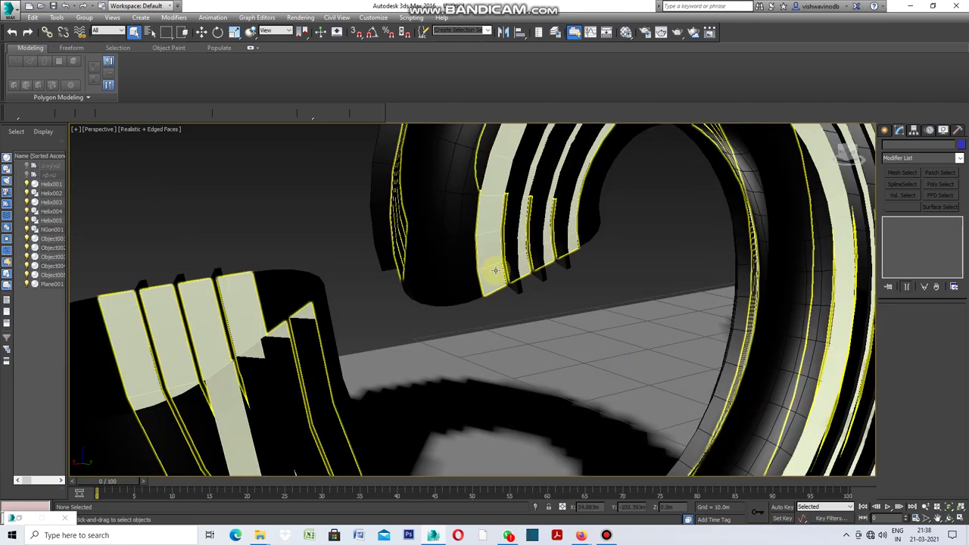
click(495, 271)
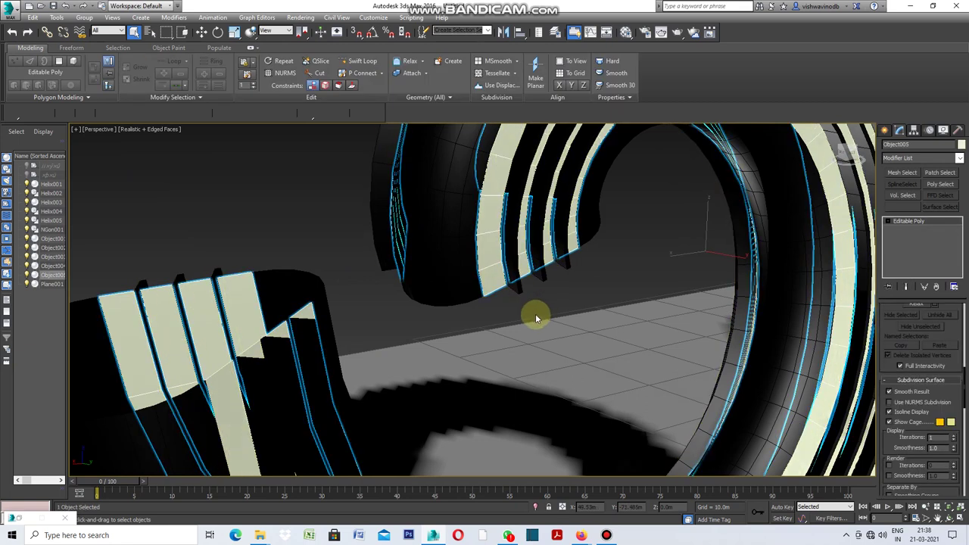
Switch Object005 to Polygon level with its stripe faces selected and start an Inset.
scroll(535, 314, down, 5)
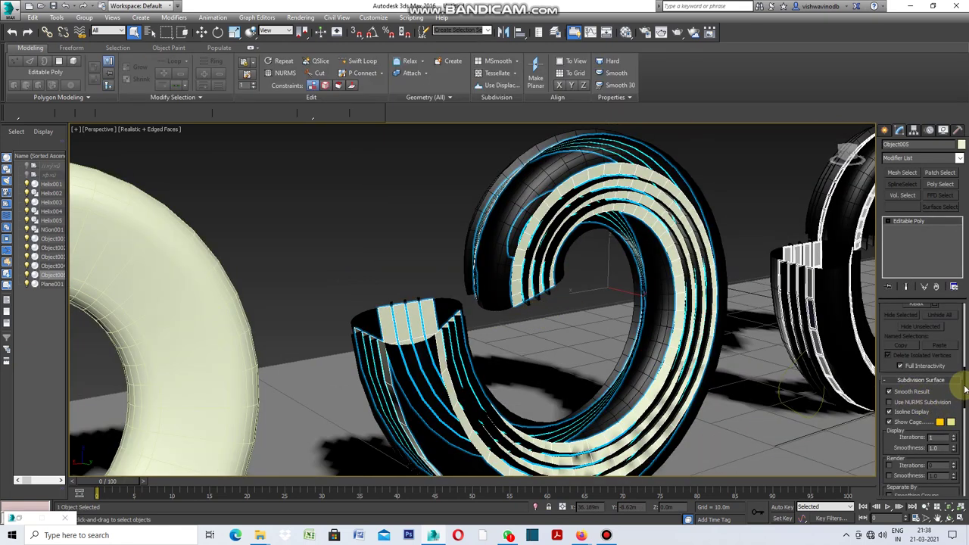
drag(965, 388, 965, 311)
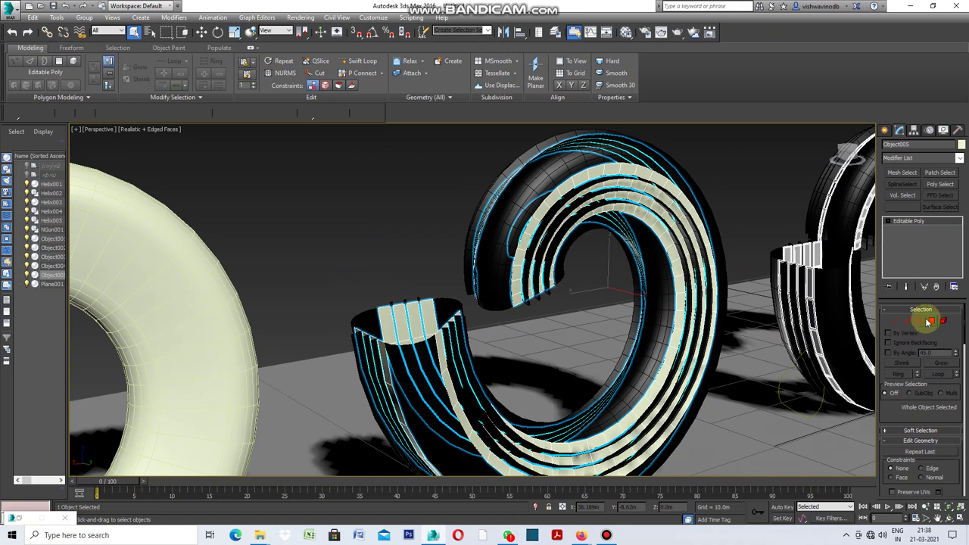
click(907, 321)
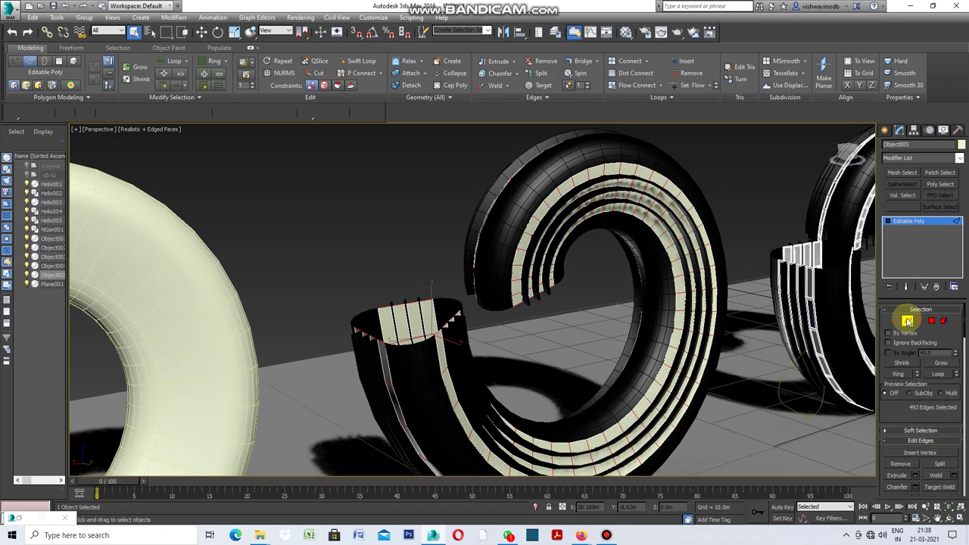
ctrl+click(931, 321)
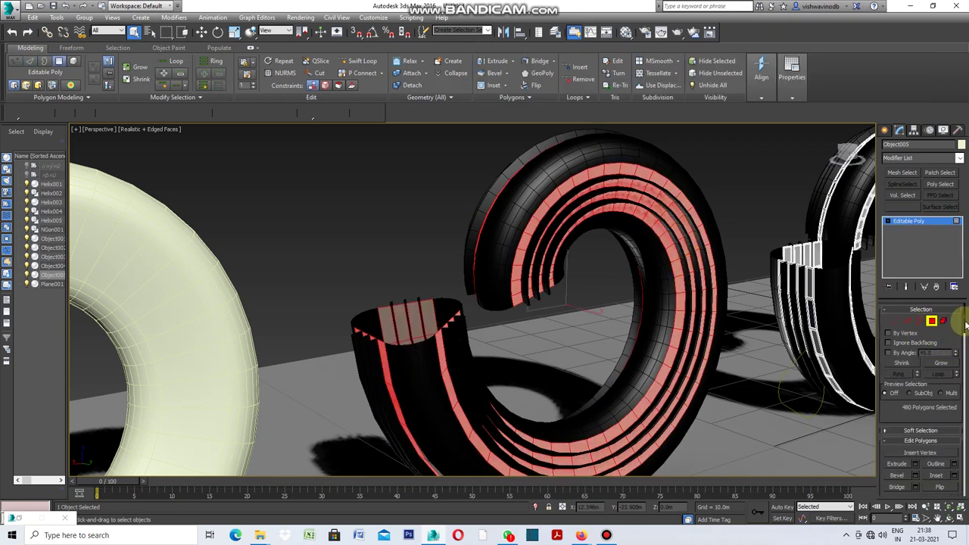
drag(965, 324, 966, 356)
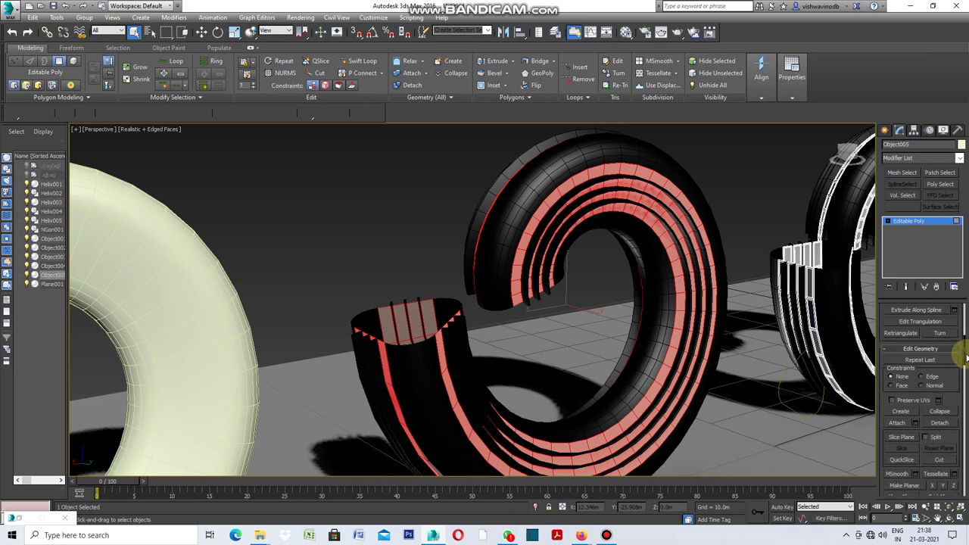
drag(966, 356, 966, 345)
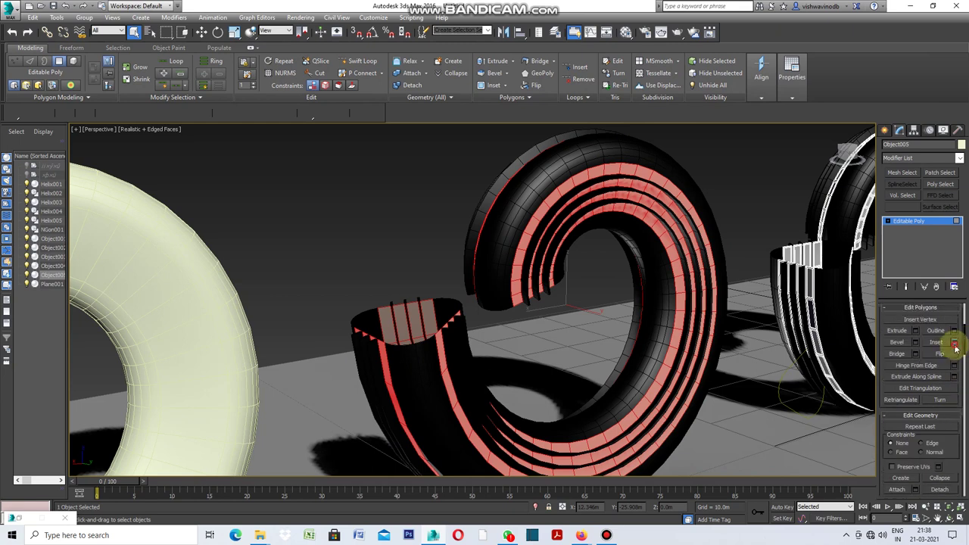
click(954, 345)
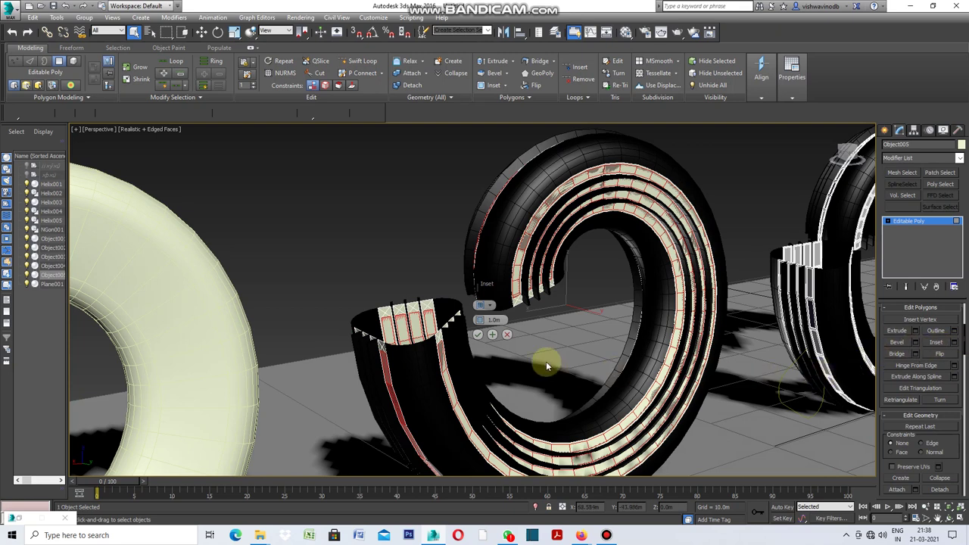
Inset each stripe face By Polygon with a 0.1m amount and confirm.
scroll(479, 353, up, 3)
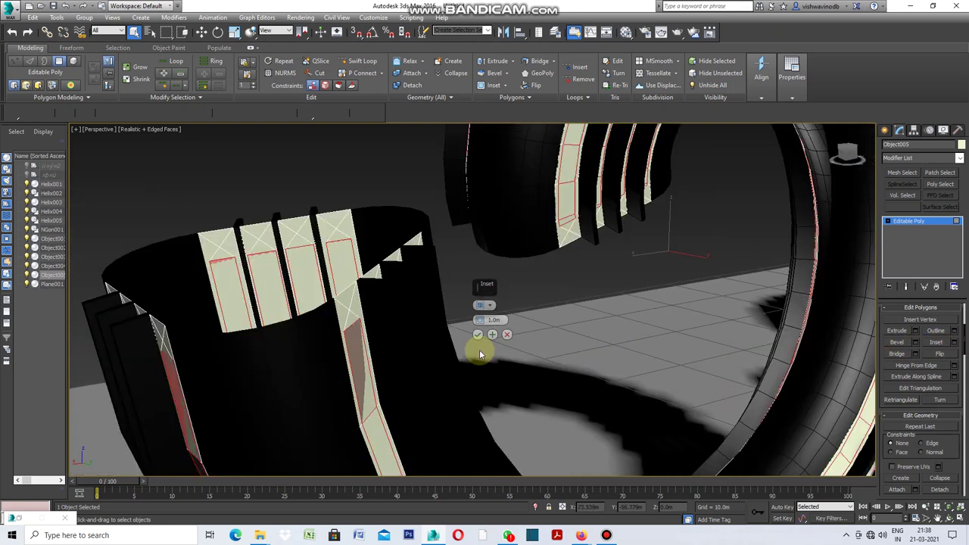
click(488, 305)
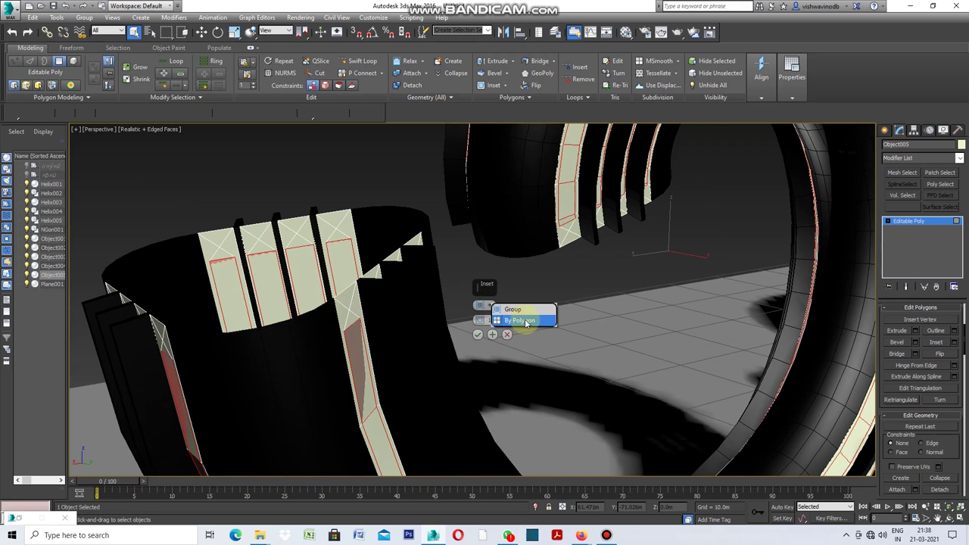
click(525, 321)
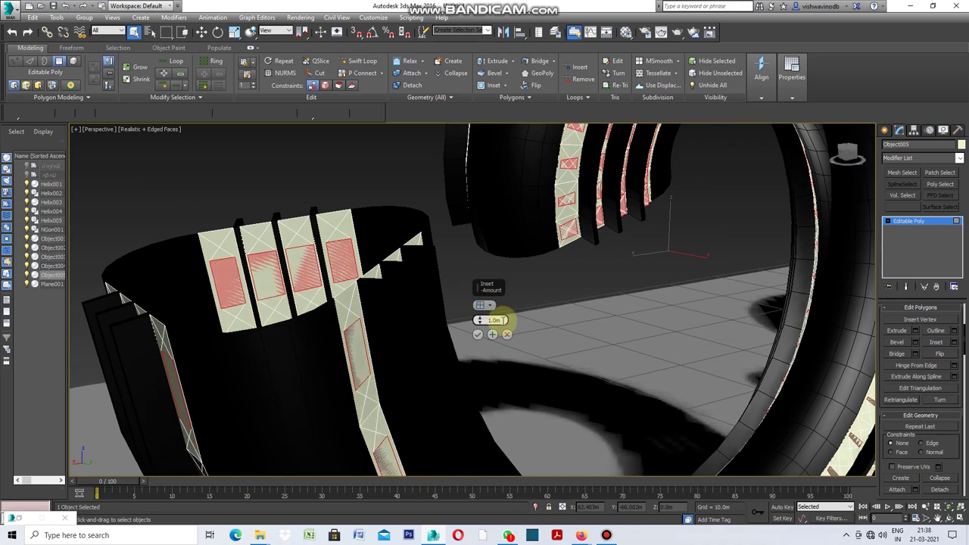
double_click(503, 320)
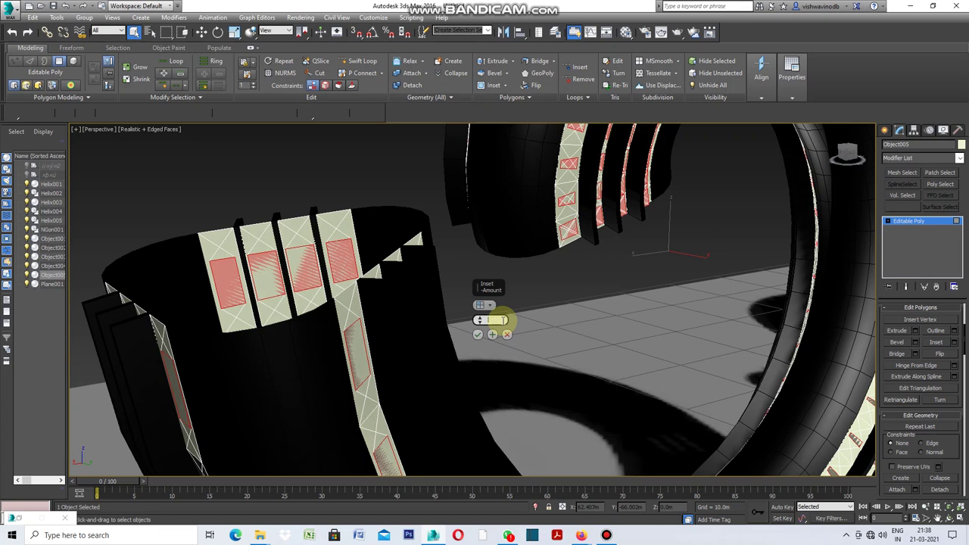
text(0.1)
key(Return)
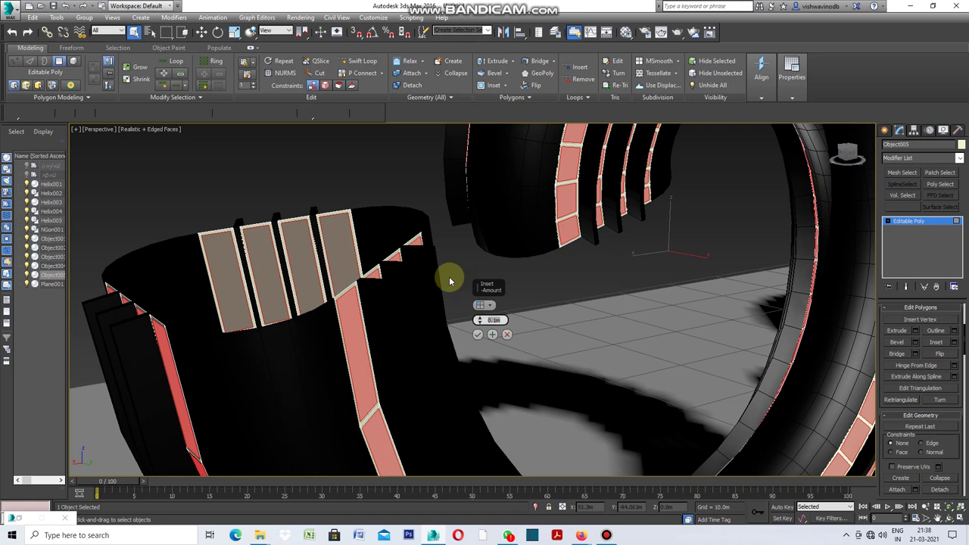
scroll(375, 274, down, 5)
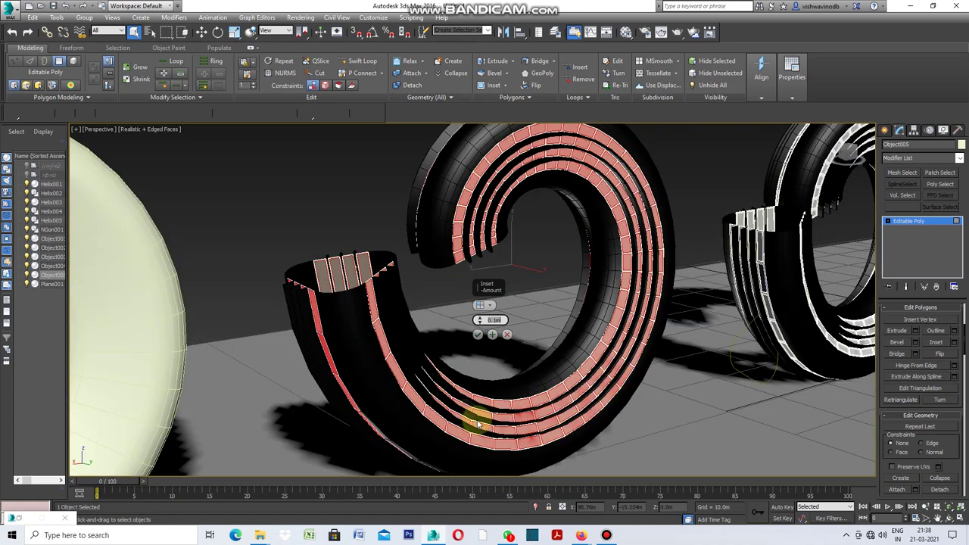
scroll(473, 417, up, 5)
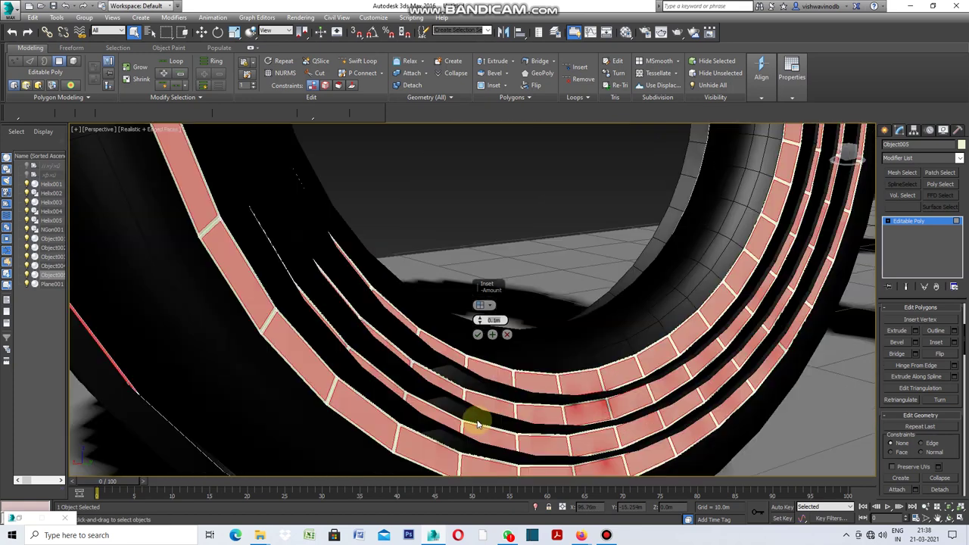
click(479, 336)
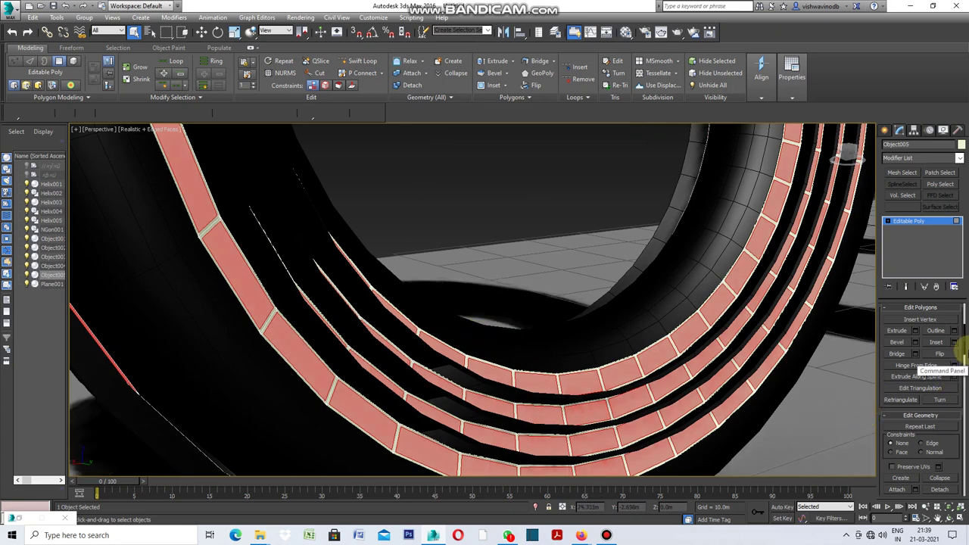
Detach the stripe tiles as Object006 and add a Shell modifier to Object005.
click(941, 491)
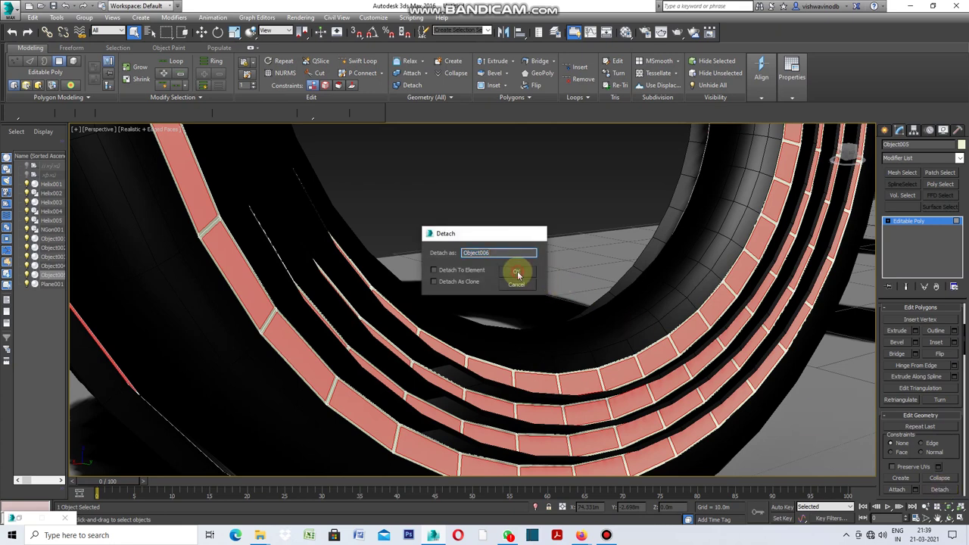
click(518, 274)
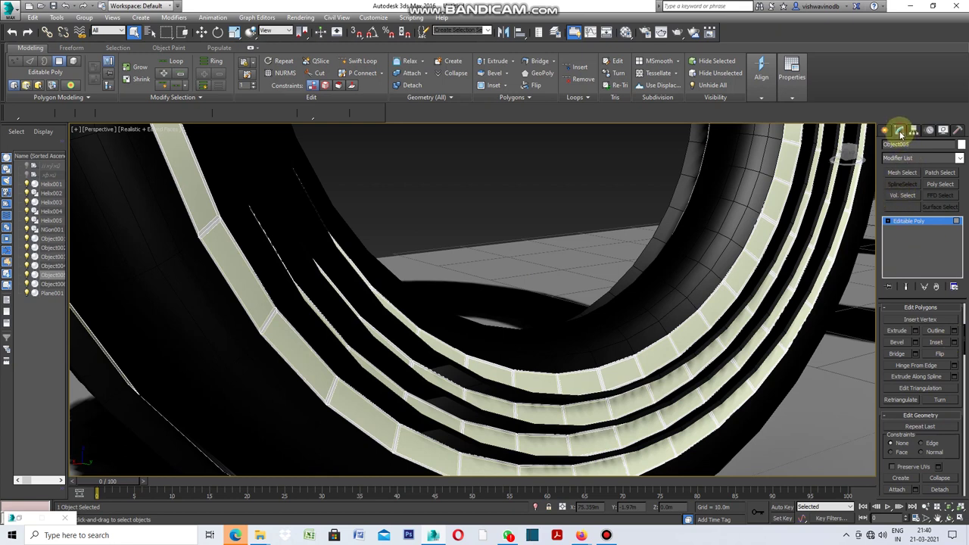
click(959, 165)
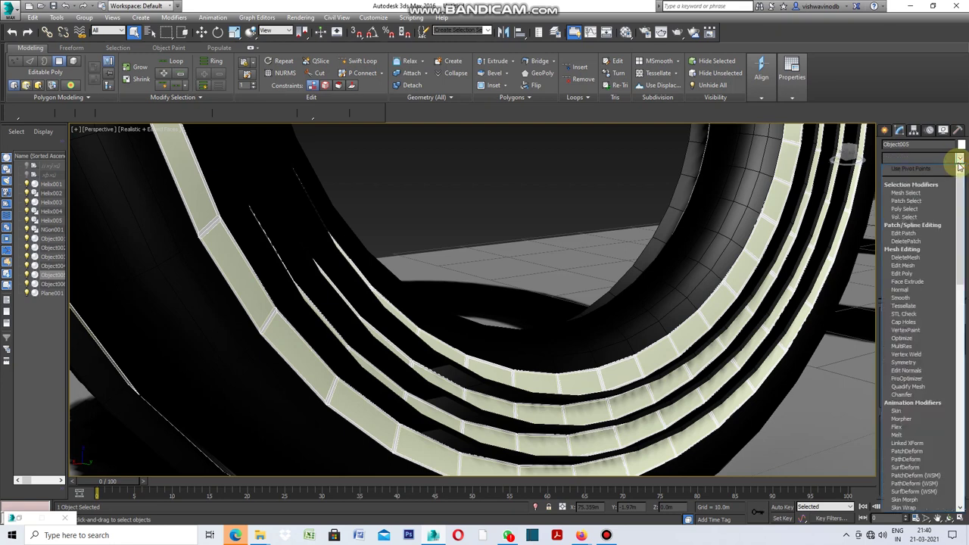
scroll(925, 398, down, 2)
scroll(925, 401, down, 5)
scroll(925, 401, down, 2)
scroll(926, 402, down, 2)
scroll(926, 401, down, 2)
scroll(925, 401, down, 2)
scroll(925, 401, down, 2)
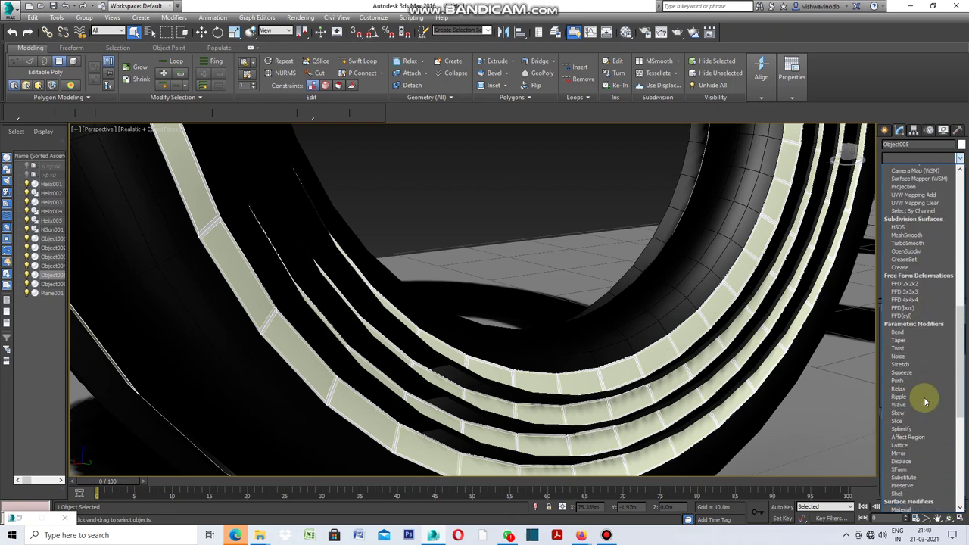
scroll(925, 401, down, 2)
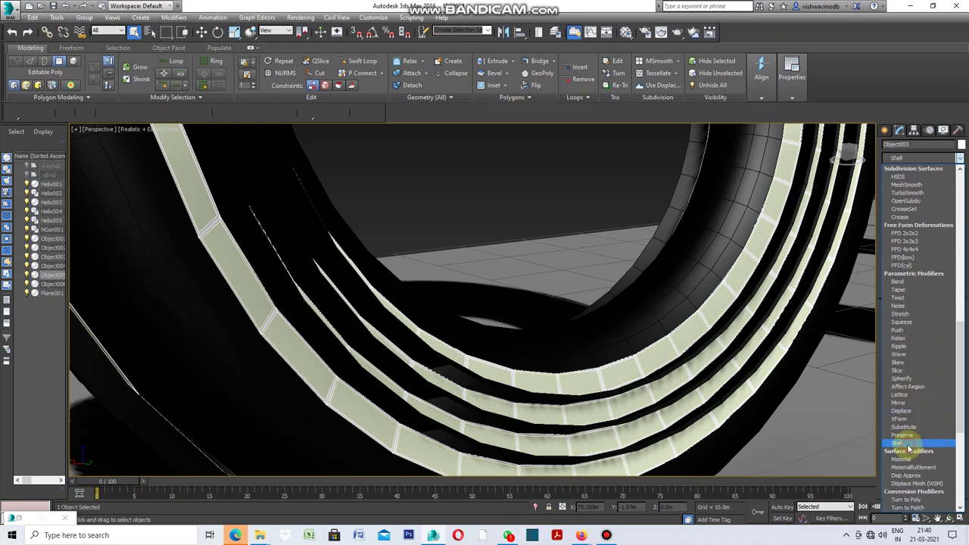
click(907, 443)
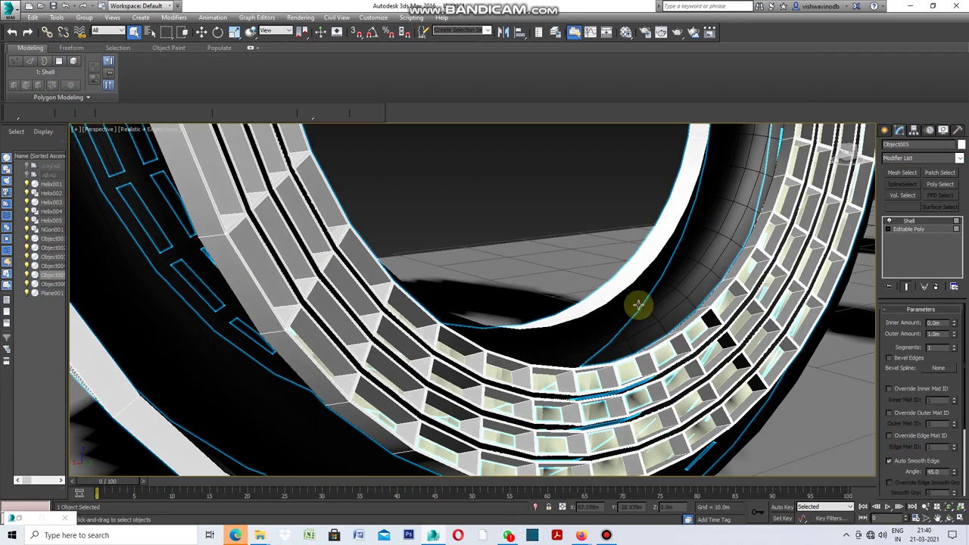
scroll(640, 302, down, 6)
scroll(617, 257, up, 4)
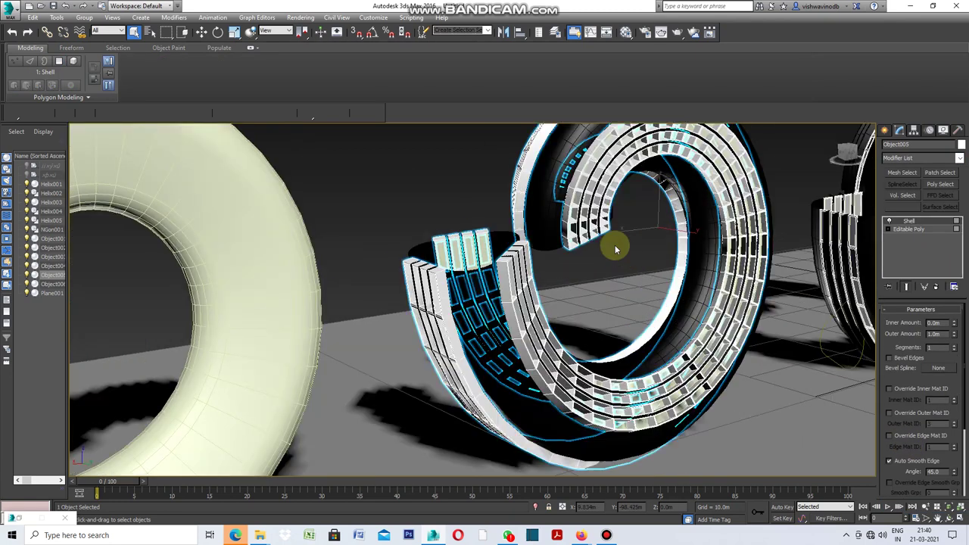
click(785, 405)
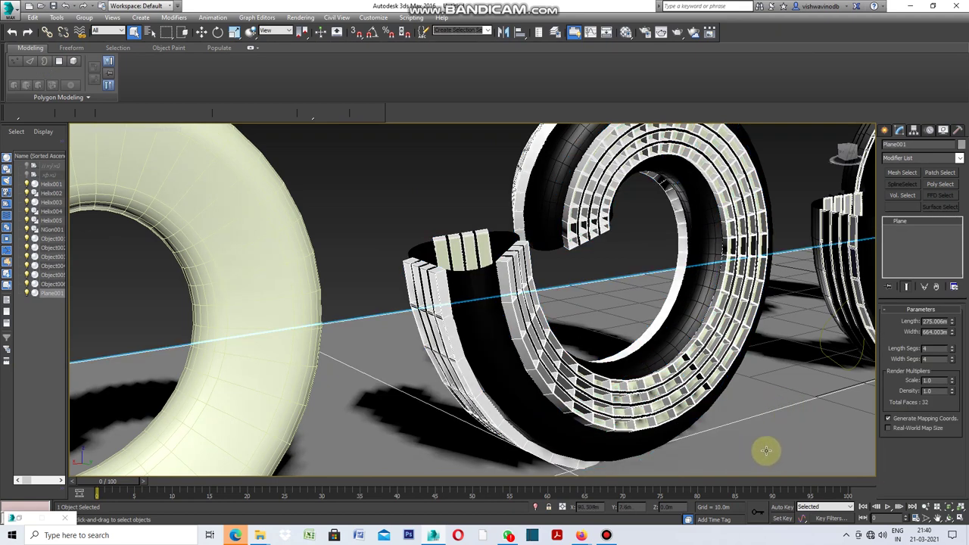
key(ctrl+r)
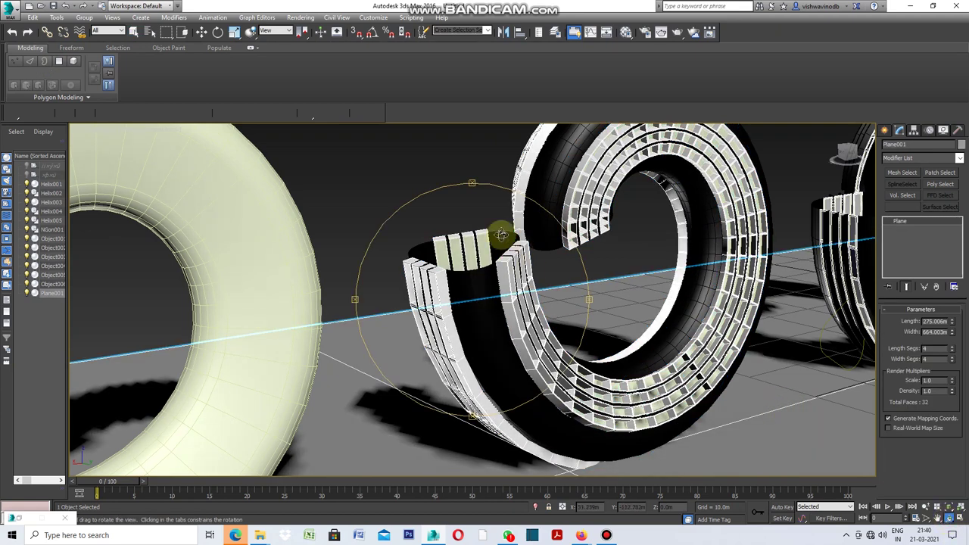
mouse_move(471, 184)
mouse_down()
mouse_move(476, 198)
mouse_move(480, 180)
mouse_up()
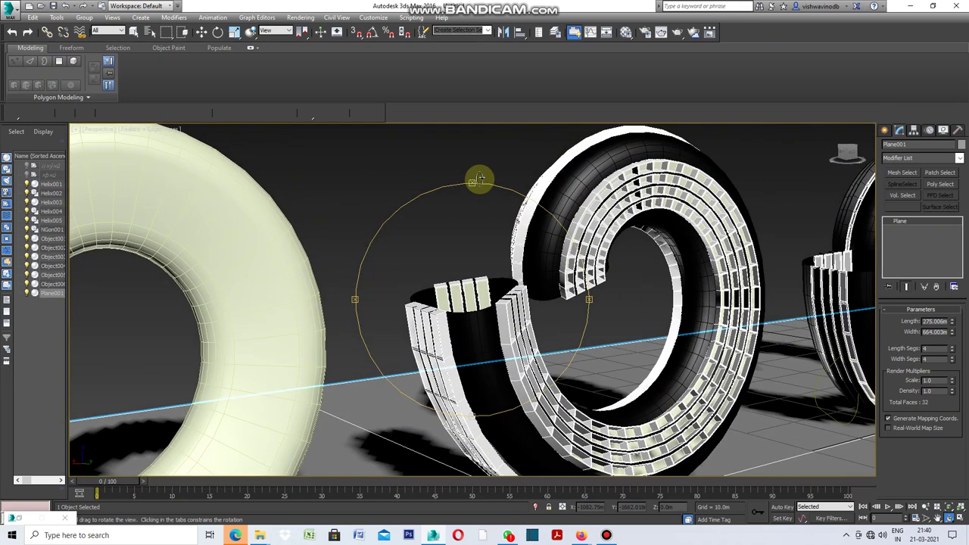
mouse_move(361, 301)
mouse_down()
mouse_move(396, 305)
mouse_move(385, 316)
mouse_move(394, 299)
mouse_move(357, 309)
mouse_move(392, 249)
mouse_move(477, 356)
mouse_up()
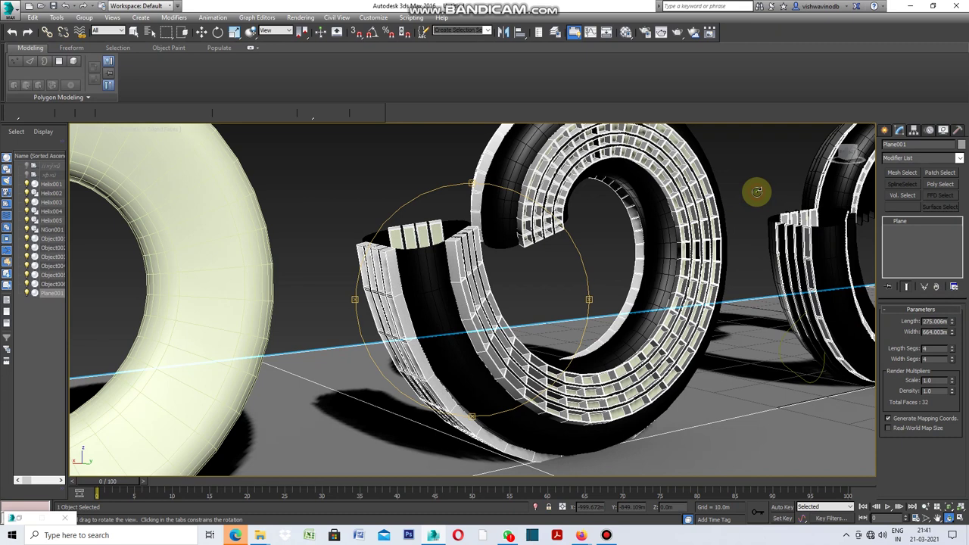
click(885, 131)
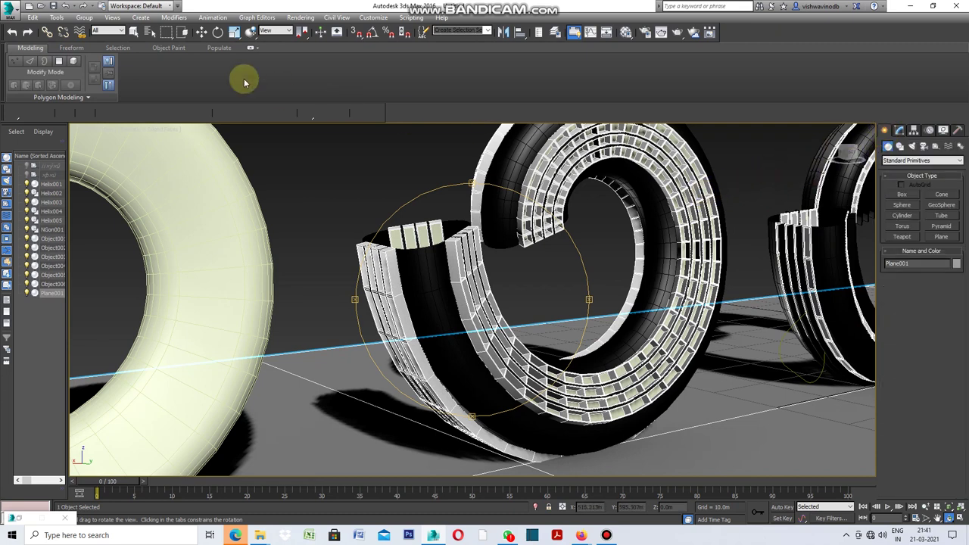
Select the detached tile object Object006 and review its modifier settings.
click(133, 31)
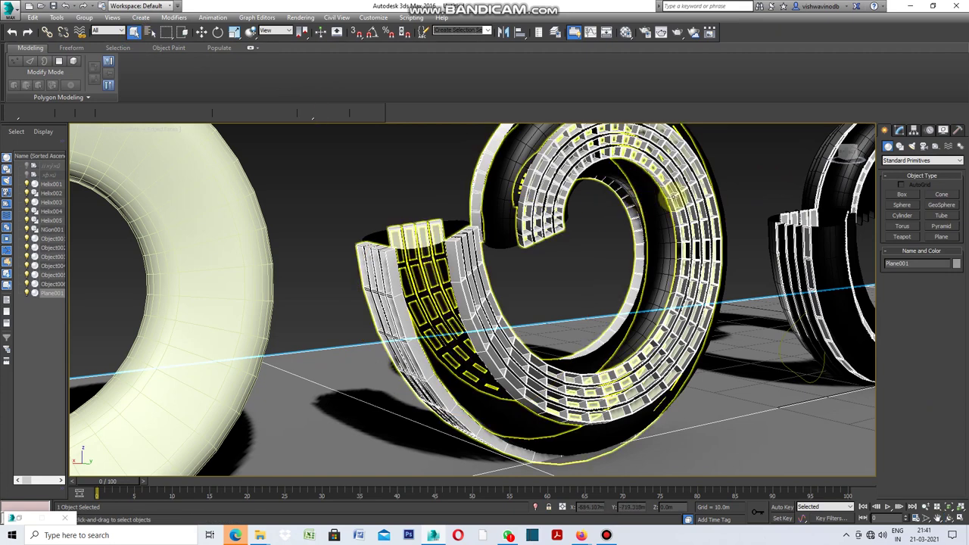
click(685, 195)
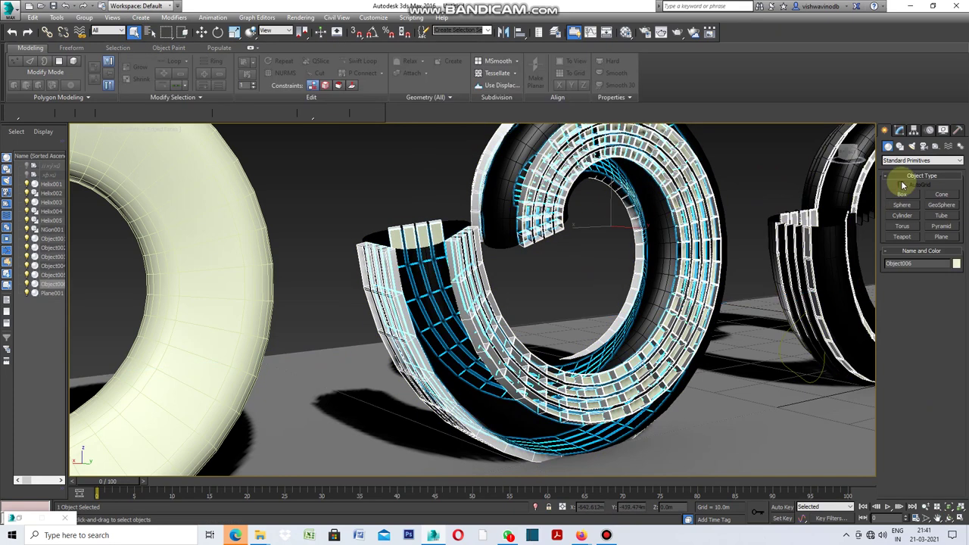
click(899, 131)
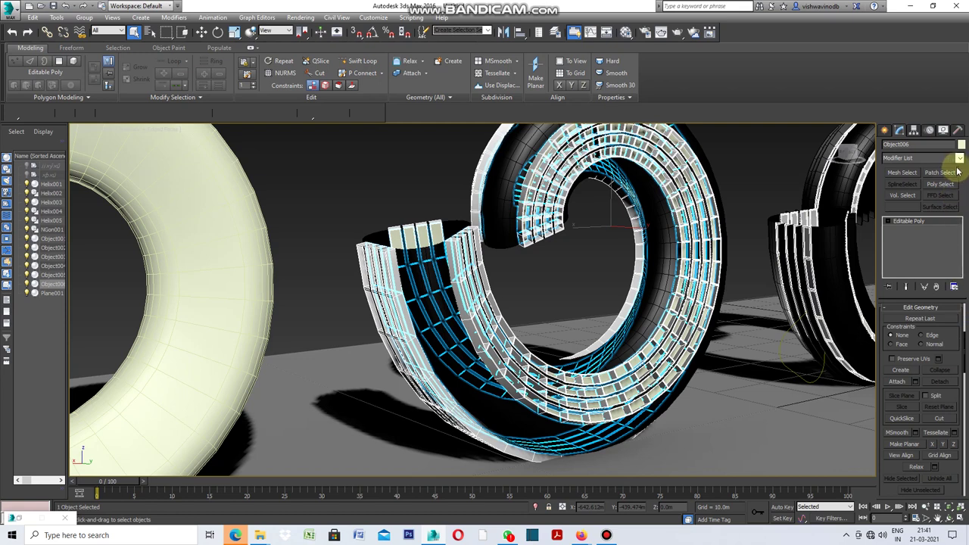
click(371, 179)
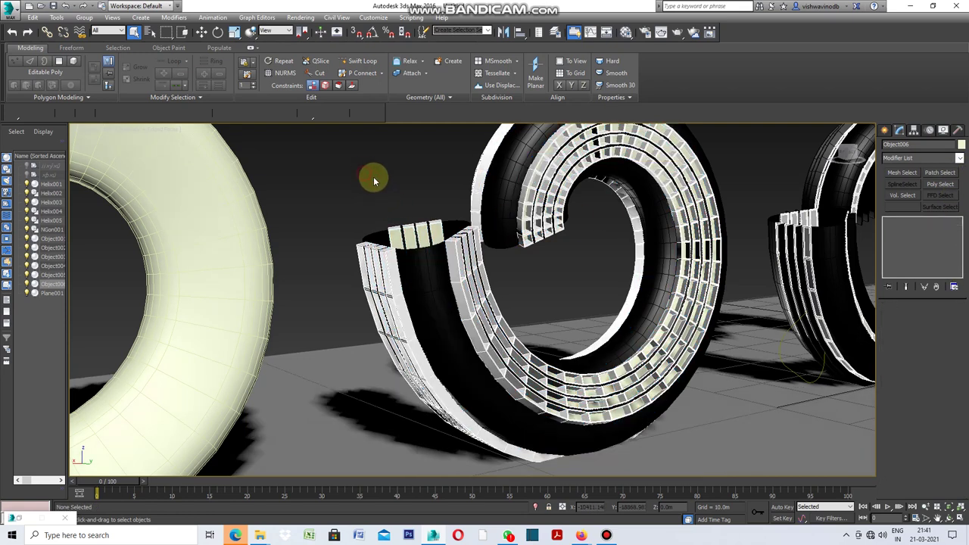
Select the black spiral body and set its Shell Outer Amount to 0.17m.
click(456, 253)
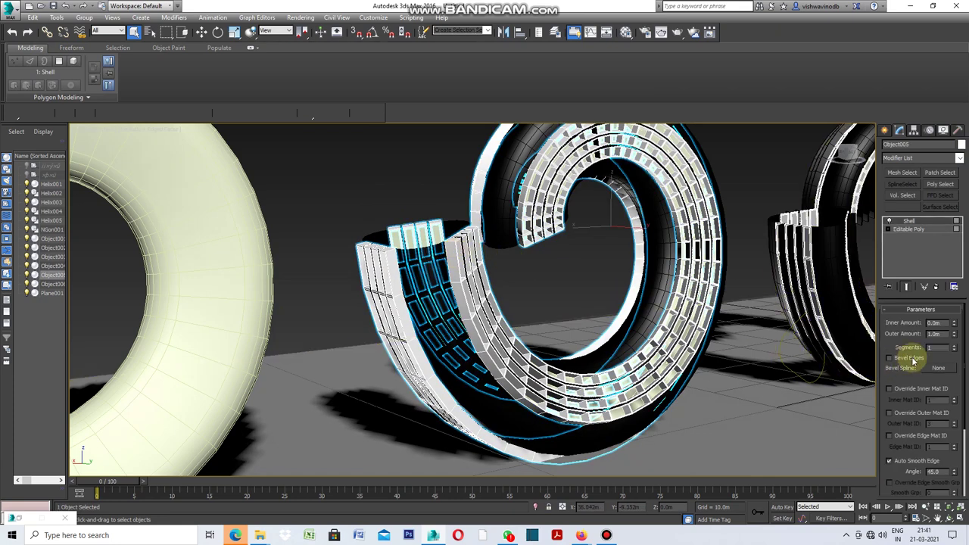
drag(943, 335, 941, 342)
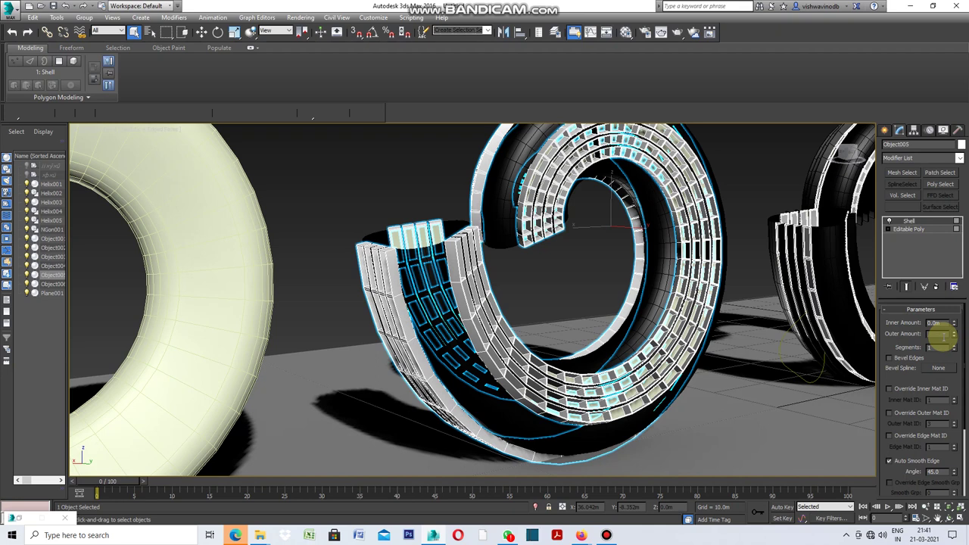
drag(942, 338, 942, 340)
text(.17)
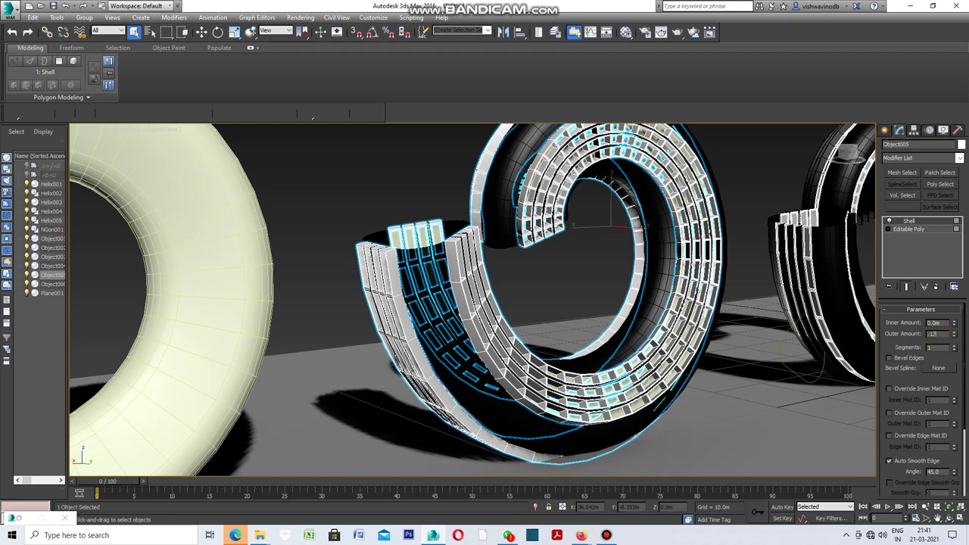
key(Return)
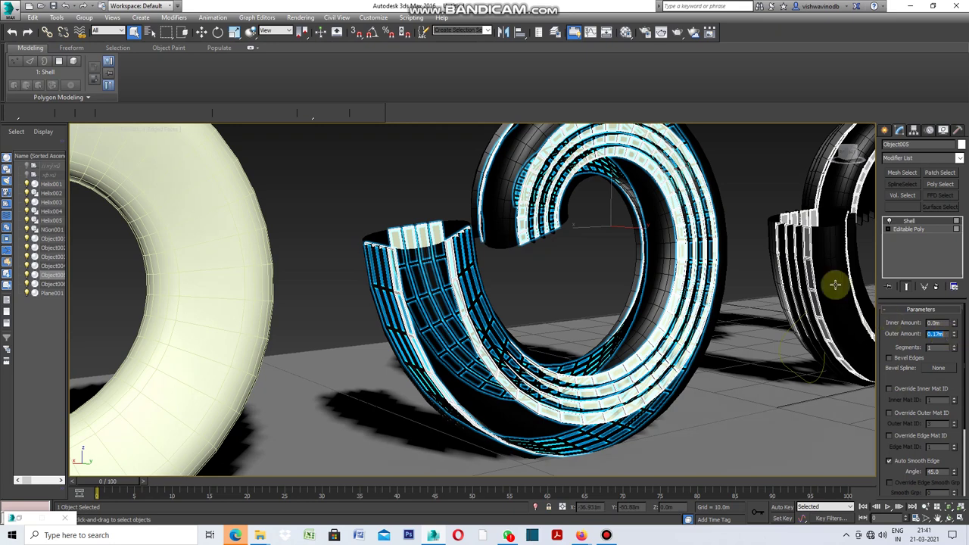
click(735, 173)
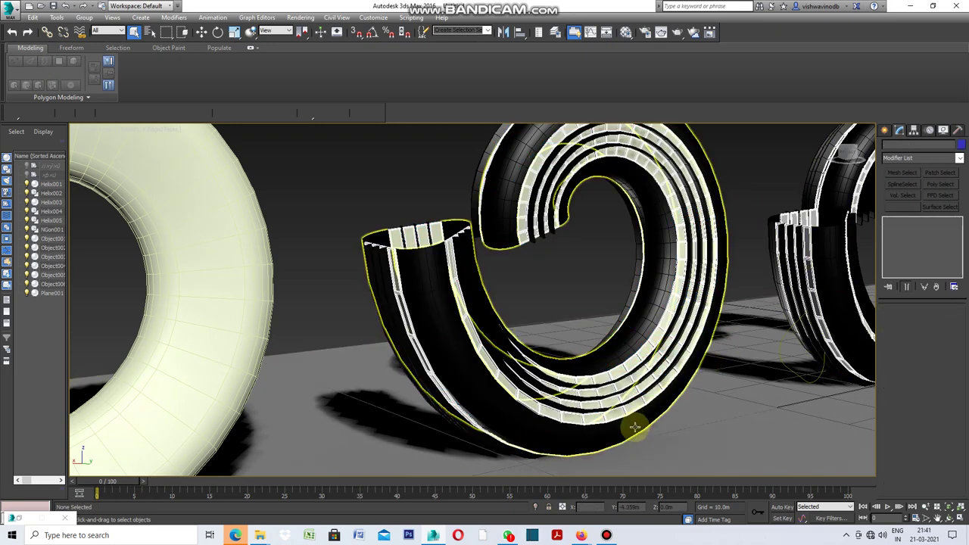
Zoom the perspective view in to inspect the raised cream tiles on the spiral.
scroll(631, 426, down, 5)
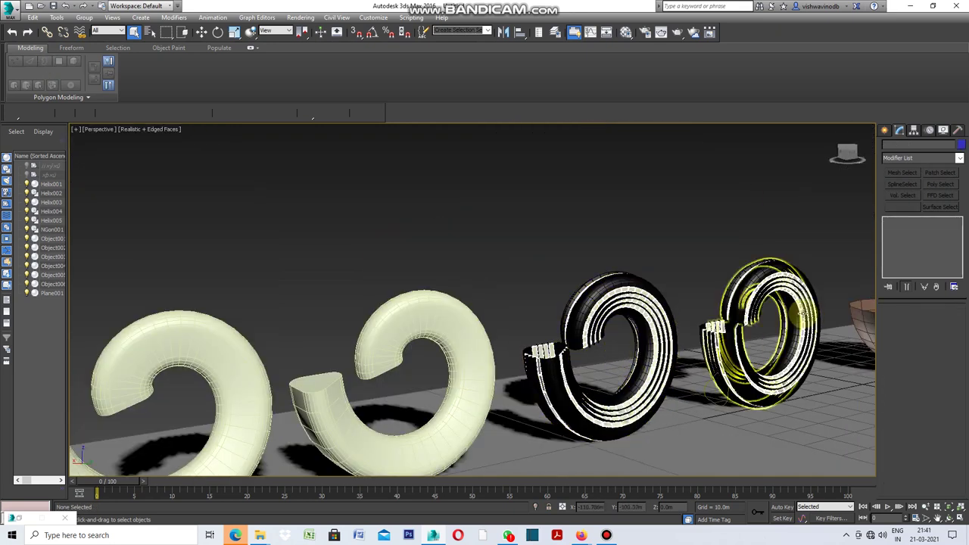
scroll(670, 346, up, 4)
scroll(644, 296, up, 5)
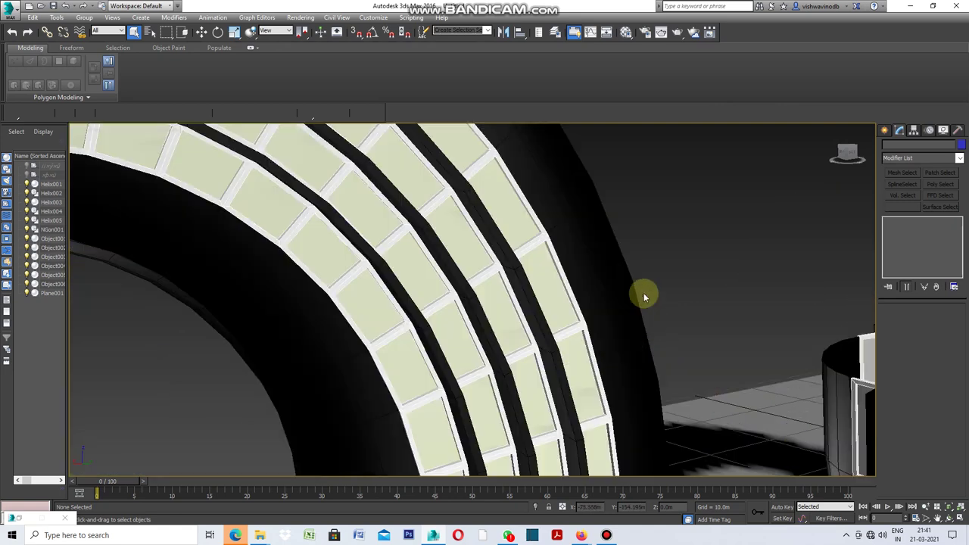
scroll(643, 293, up, 1)
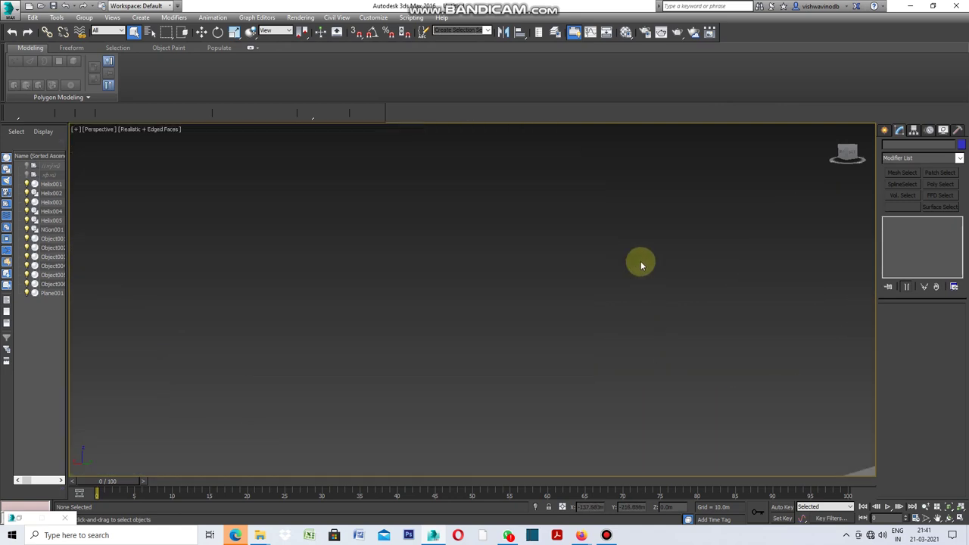